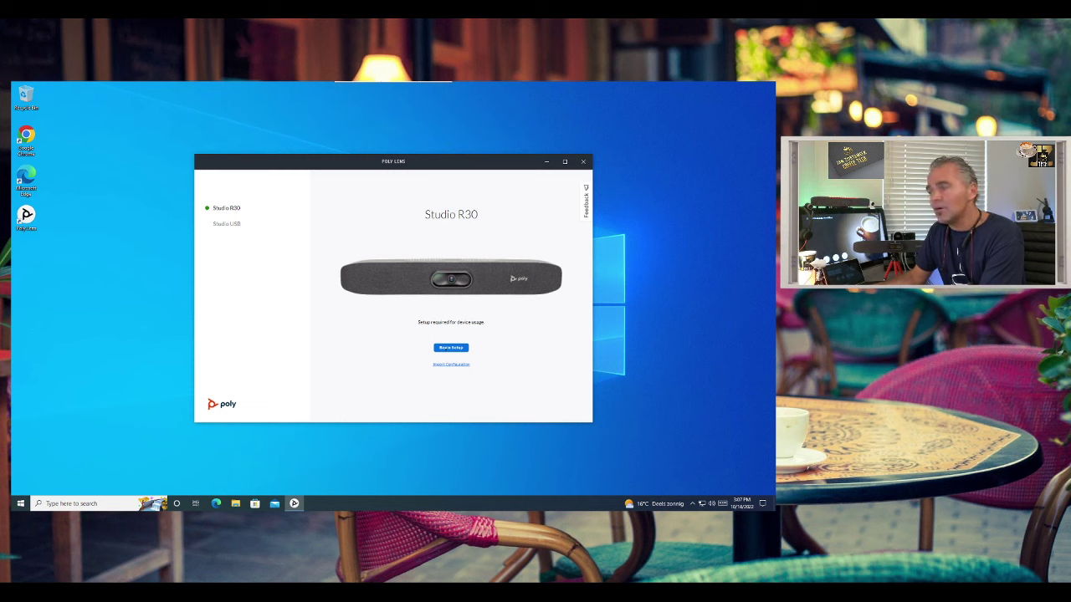
- Launch the Studio R30 setup wizard with Begin Setup
left_click(450, 347)
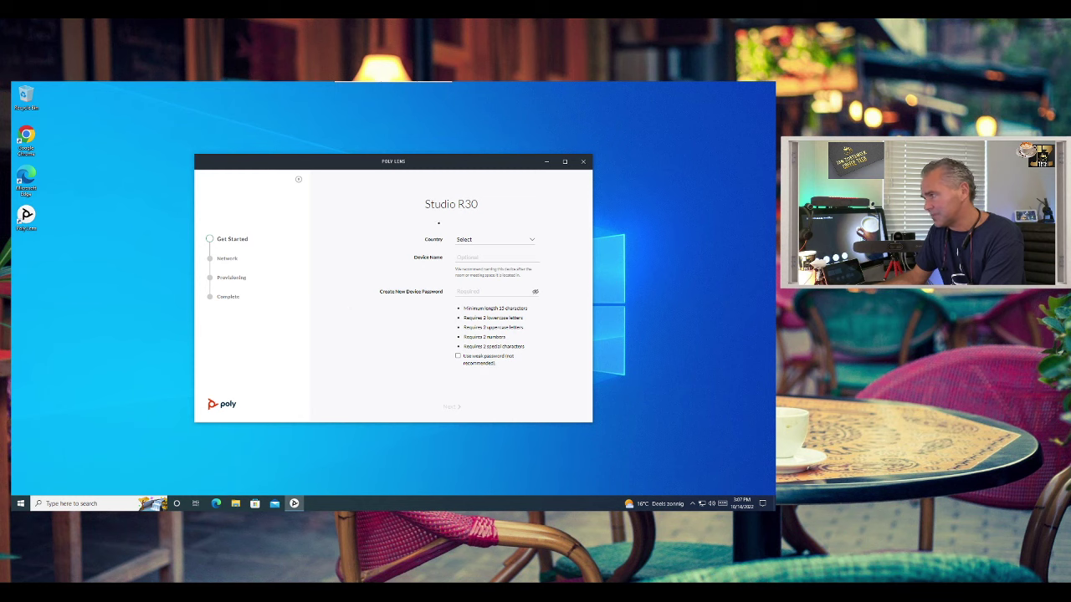
- Choose Netherlands as the country, allow a weak device password, and continue to the Network step
left_click(470, 239)
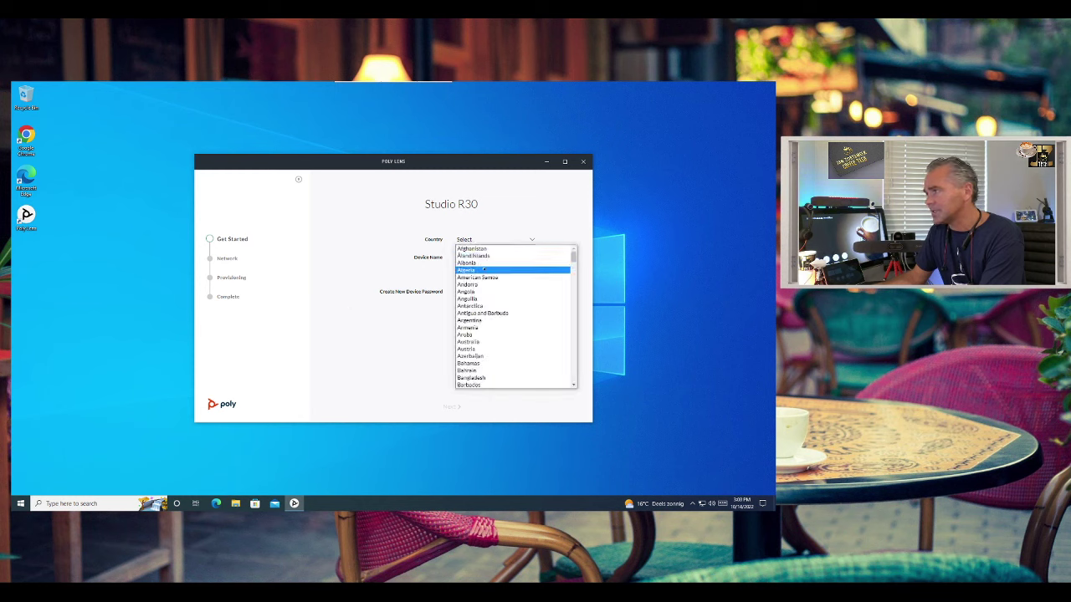
scroll(483, 284, "down", 15)
left_click(474, 324)
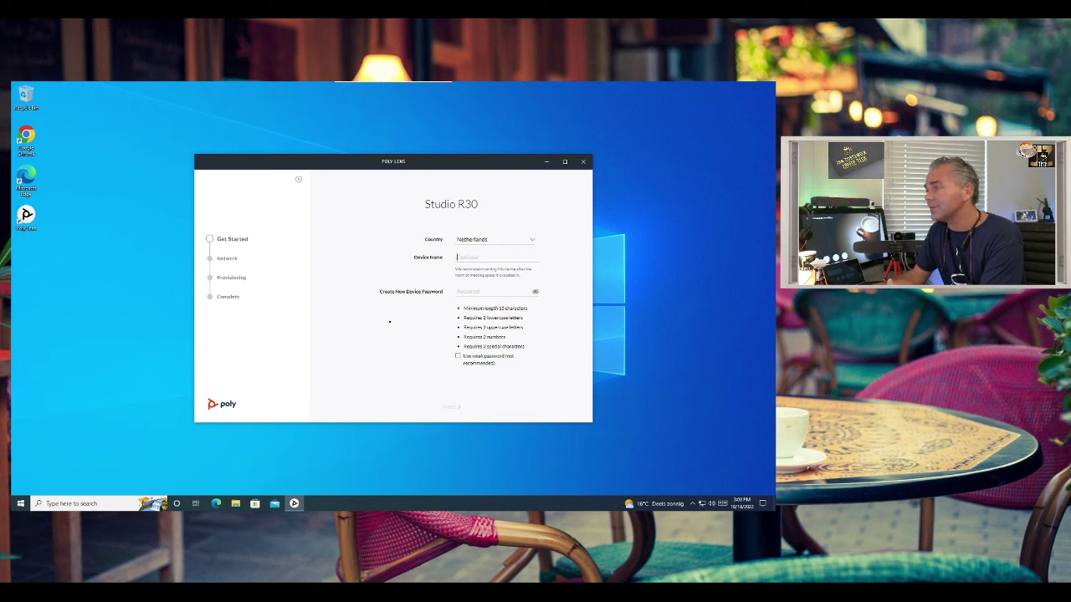
left_click(457, 356)
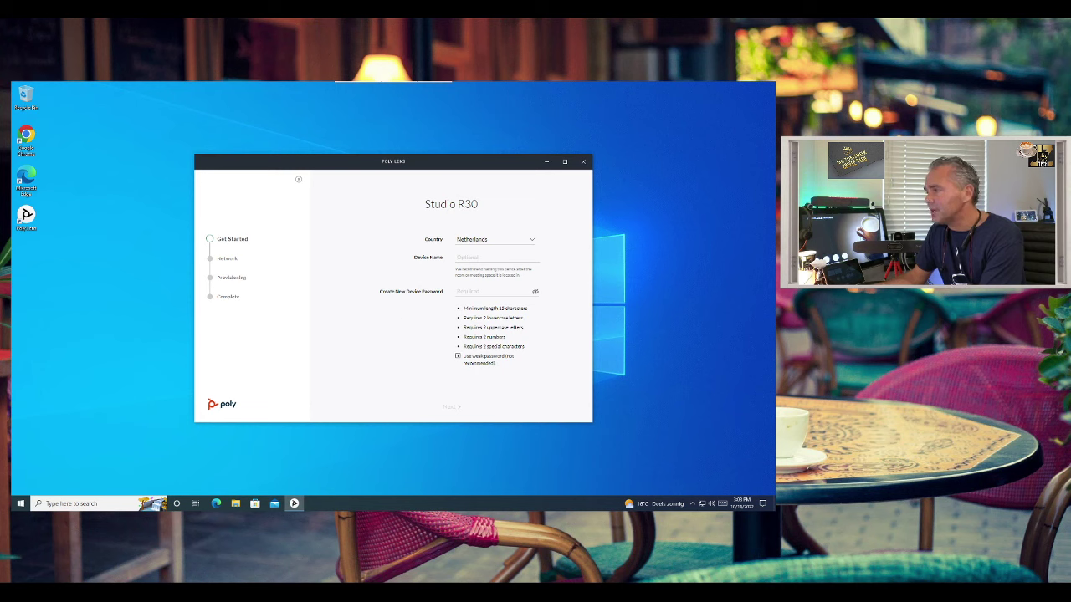
left_click(468, 291)
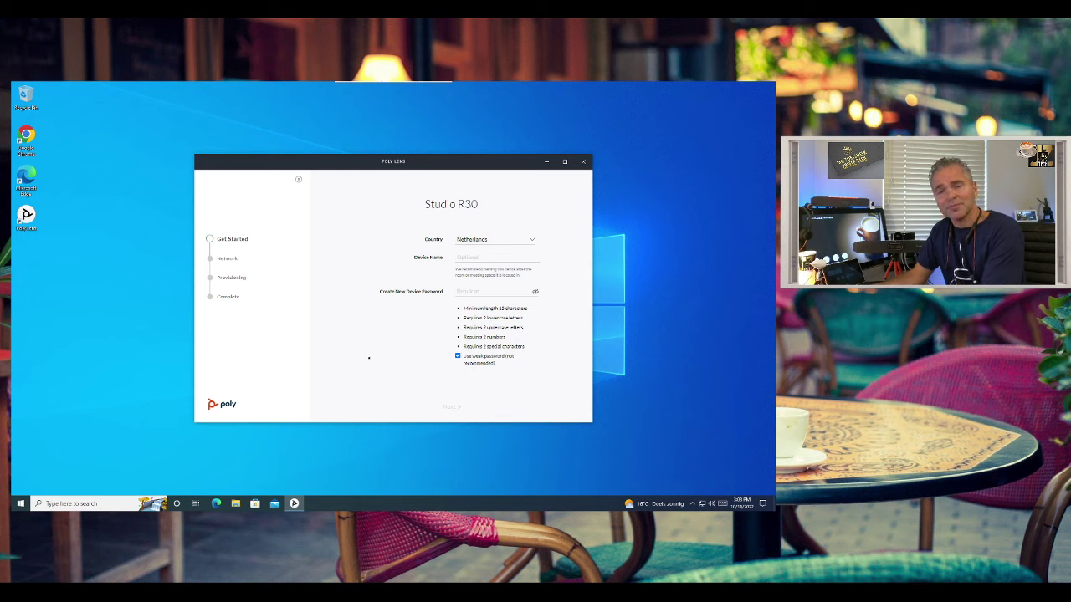
key("Return")
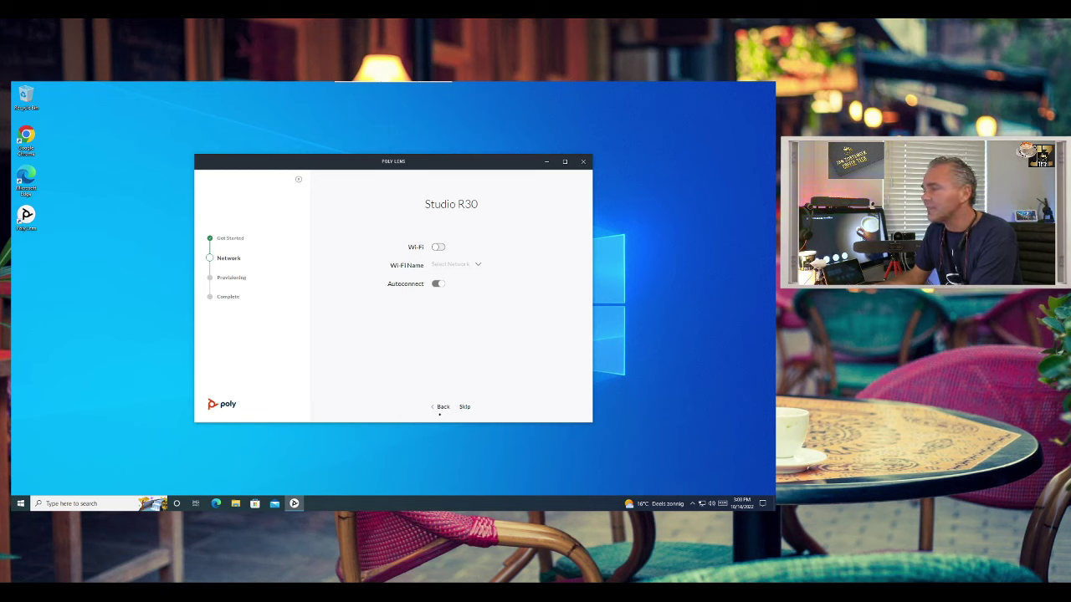
- Skip the Network step and finish setup to reach the Studio R30 Overview
left_click(465, 407)
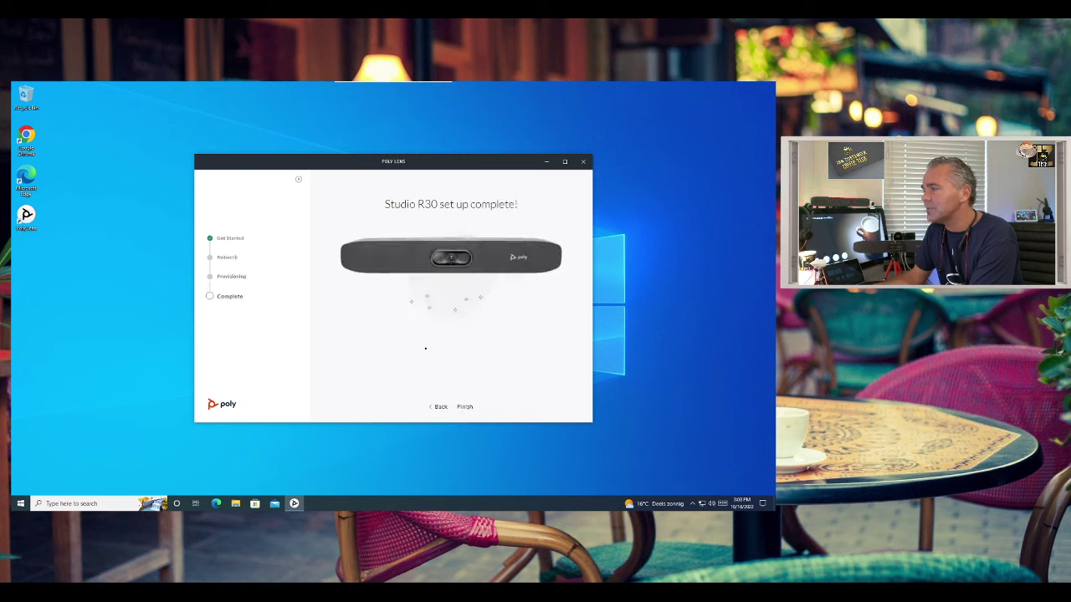
left_click(464, 407)
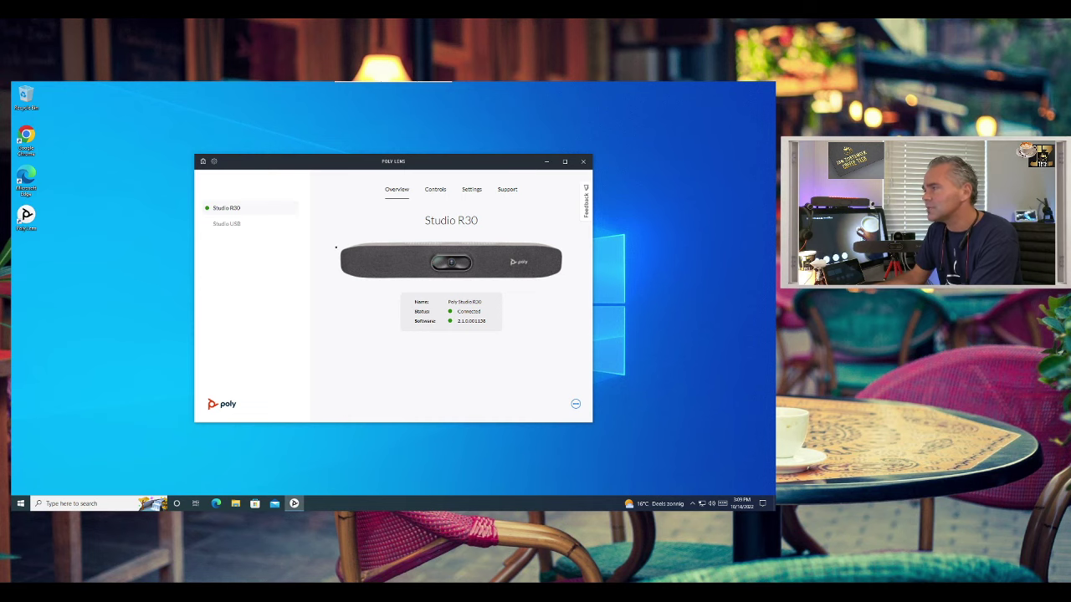
- Show the Studio R30 Controls page in a maximized window, leaving the Sandbox favorite selected
left_click(435, 189)
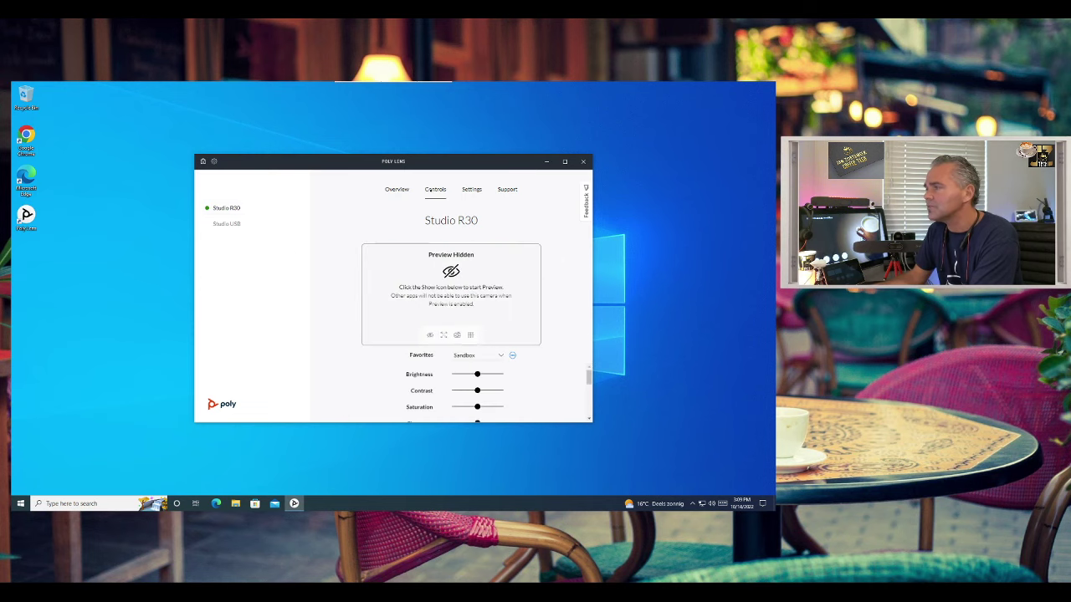
left_click(564, 160)
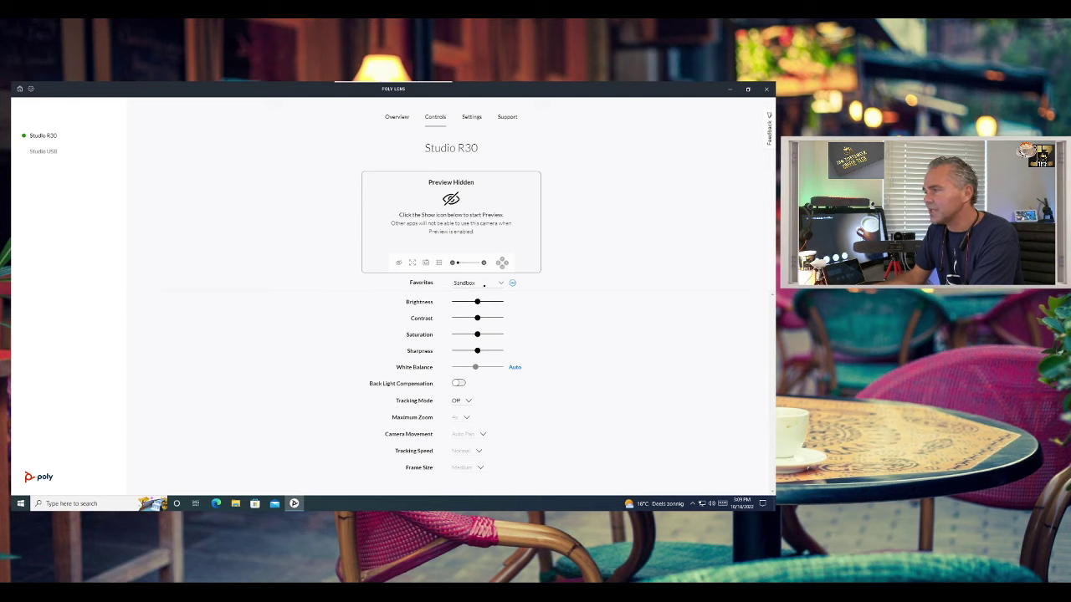
left_click(483, 285)
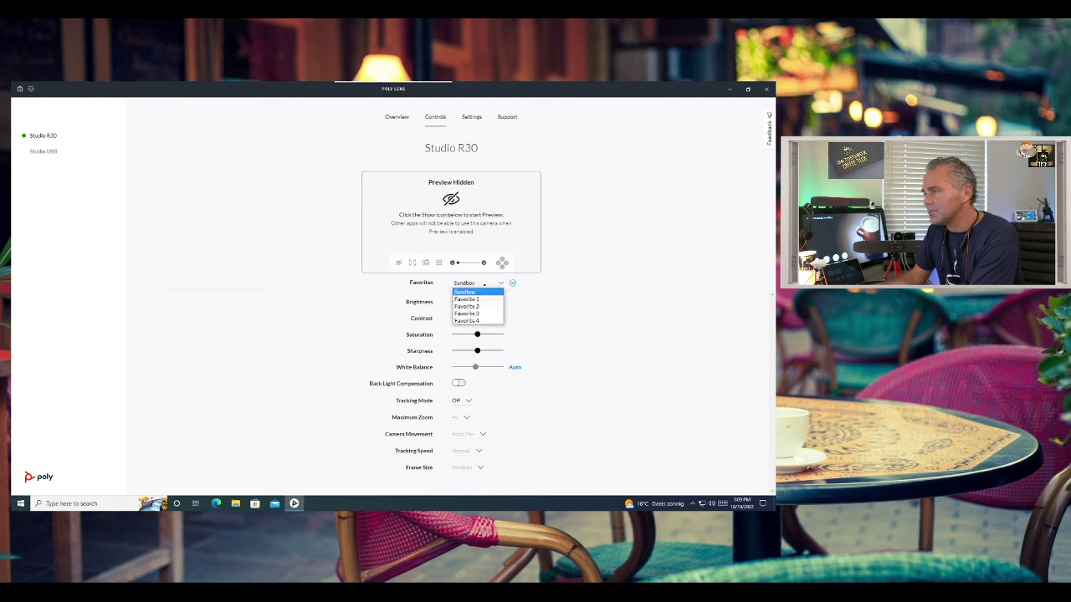
left_click(476, 292)
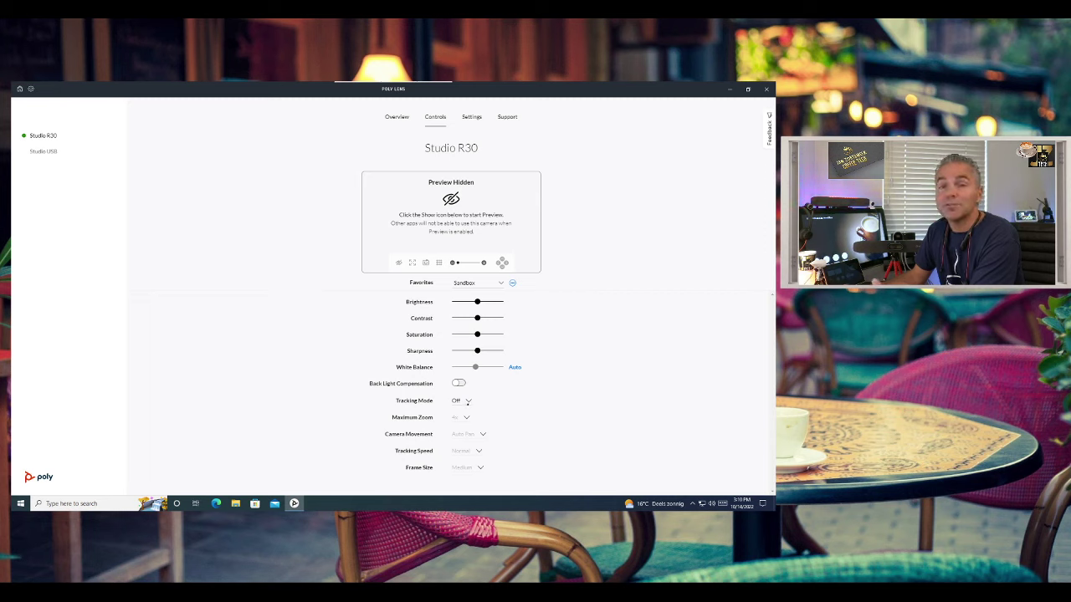
- Open the Tracking Mode dropdown to list Off, Speaker Framing, Group Framing, Presenter, Conversation, People Framing
left_click(468, 402)
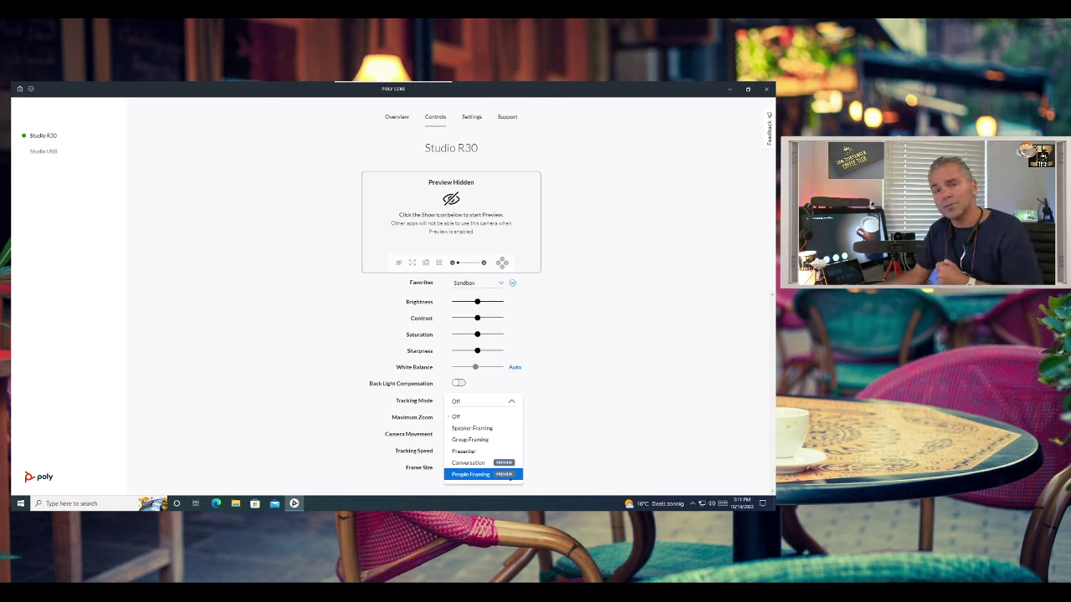
- Set Tracking Mode to People Framing with a 3x Maximum Zoom
left_click(510, 476)
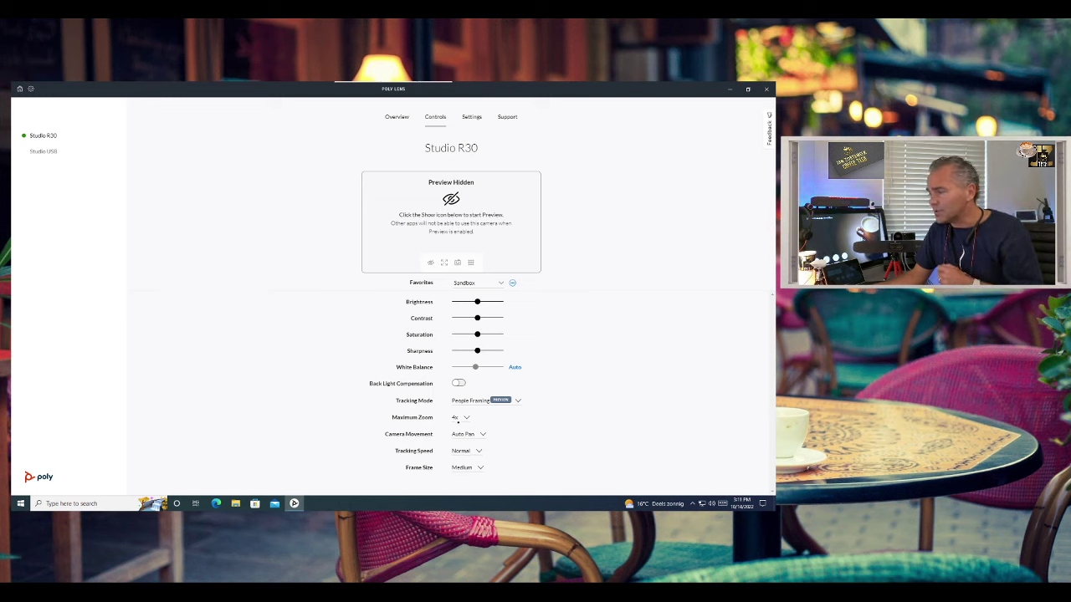
left_click(458, 419)
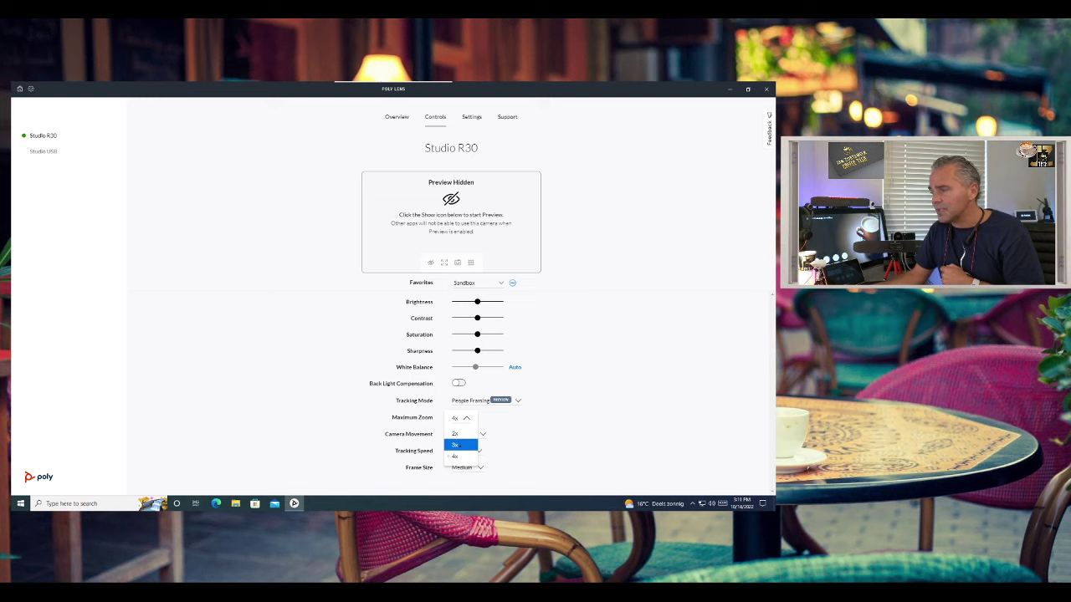
left_click(457, 445)
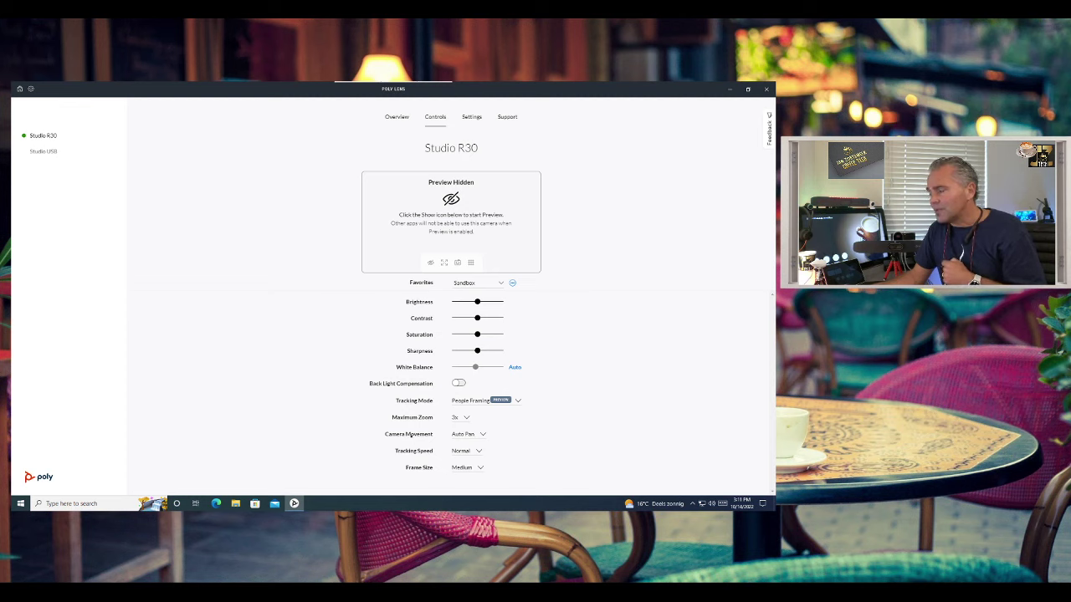
- Keep Camera Movement on Auto Pan, Tracking Speed Normal and Frame Size Medium
left_click(470, 434)
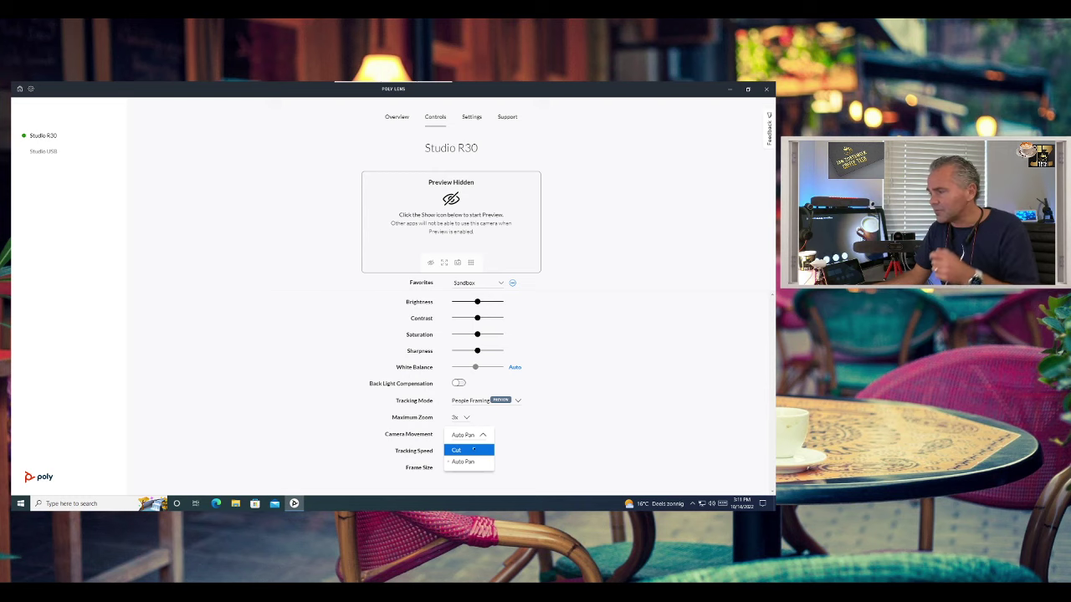
left_click(475, 461)
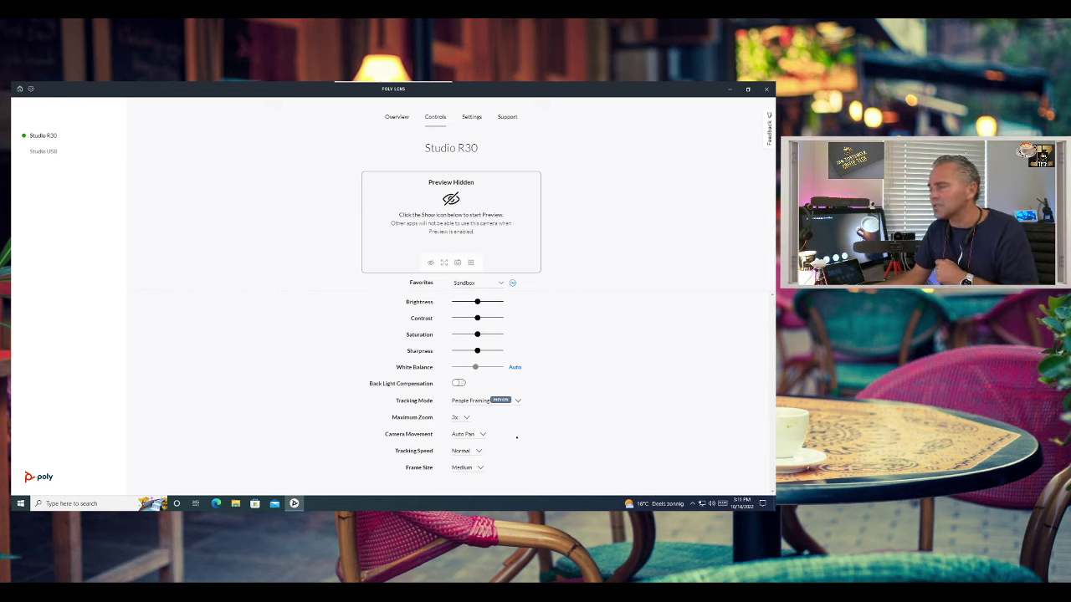
left_click(472, 450)
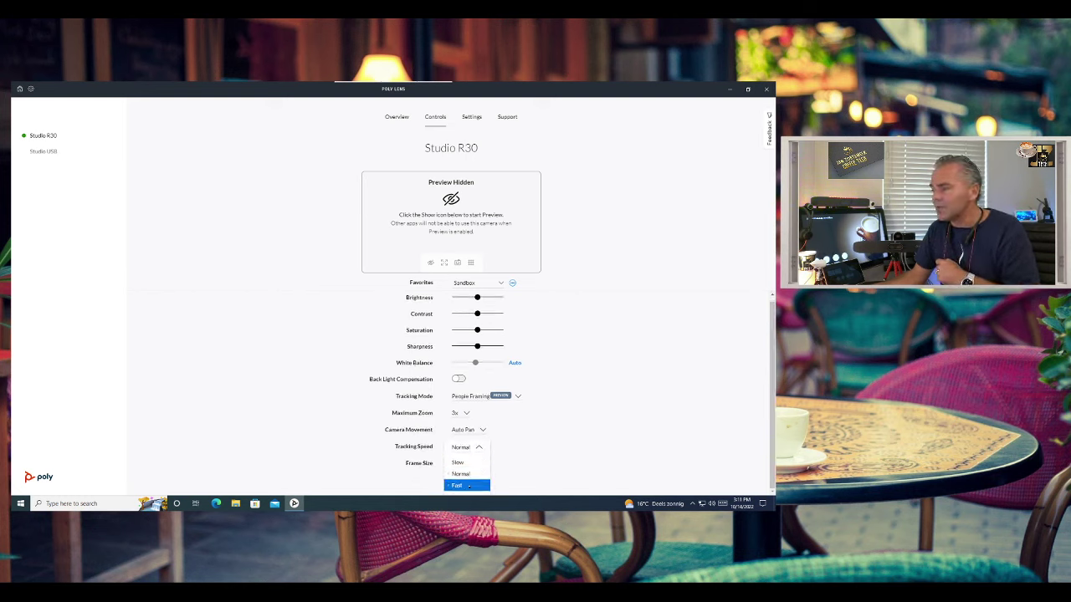
left_click(462, 473)
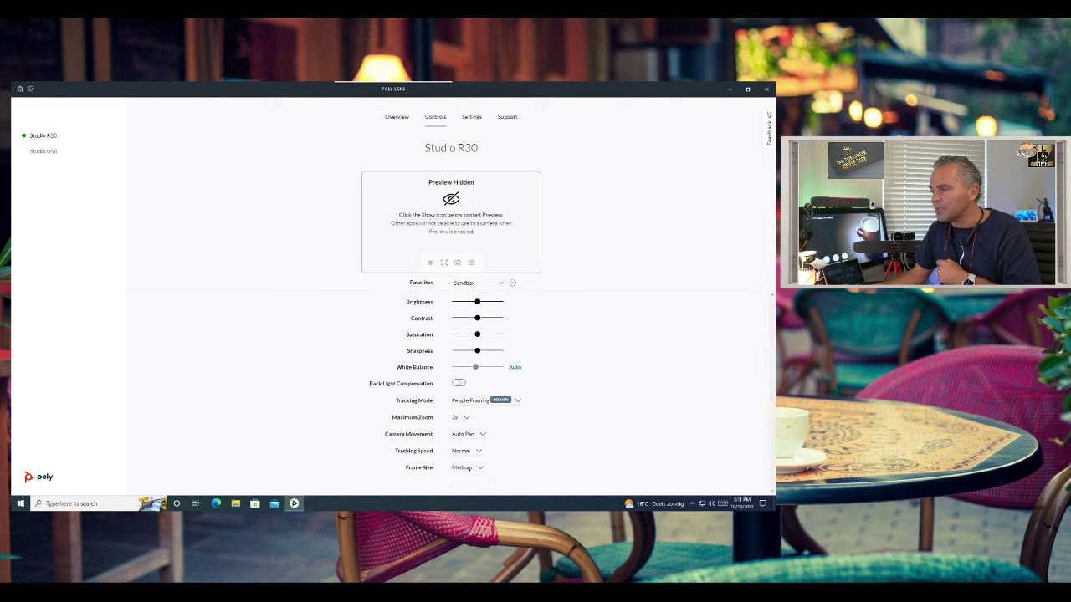
left_click(462, 469)
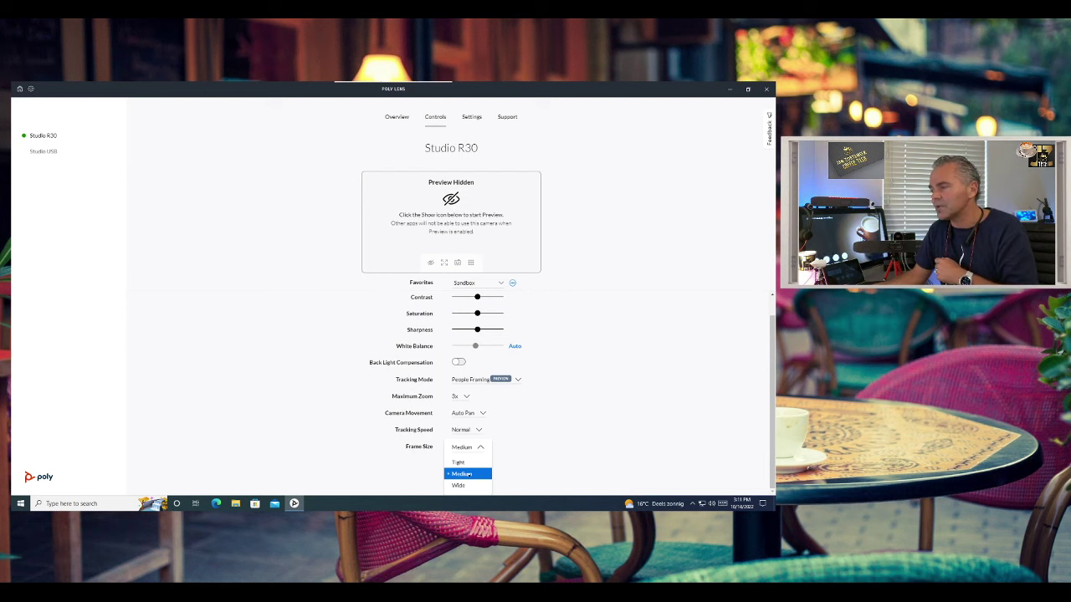
left_click(561, 462)
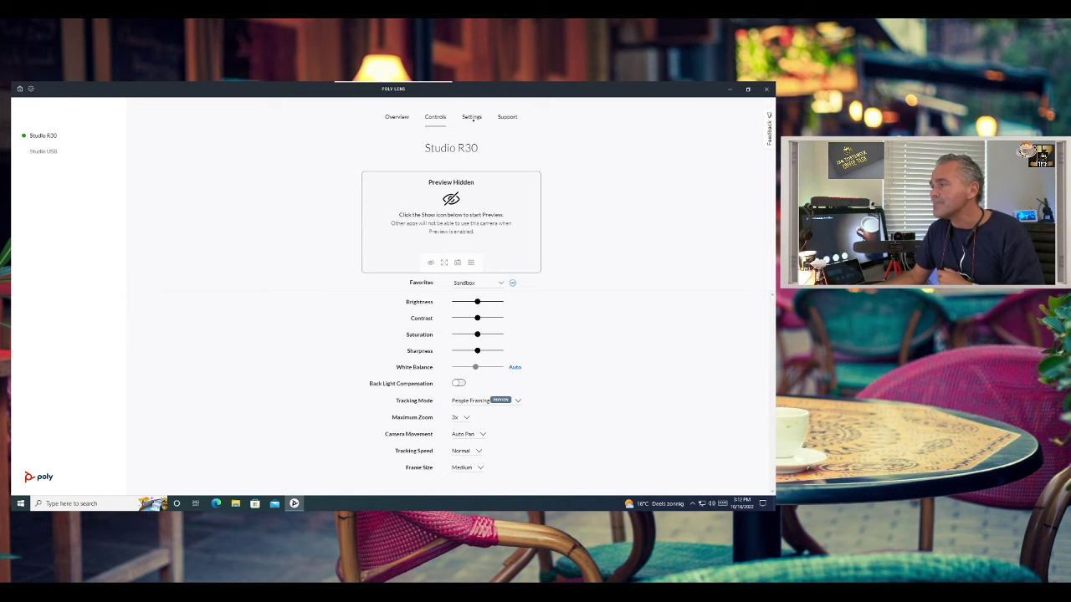
- Open the Studio R30 Settings, expand Admin and log in with the device password
left_click(465, 122)
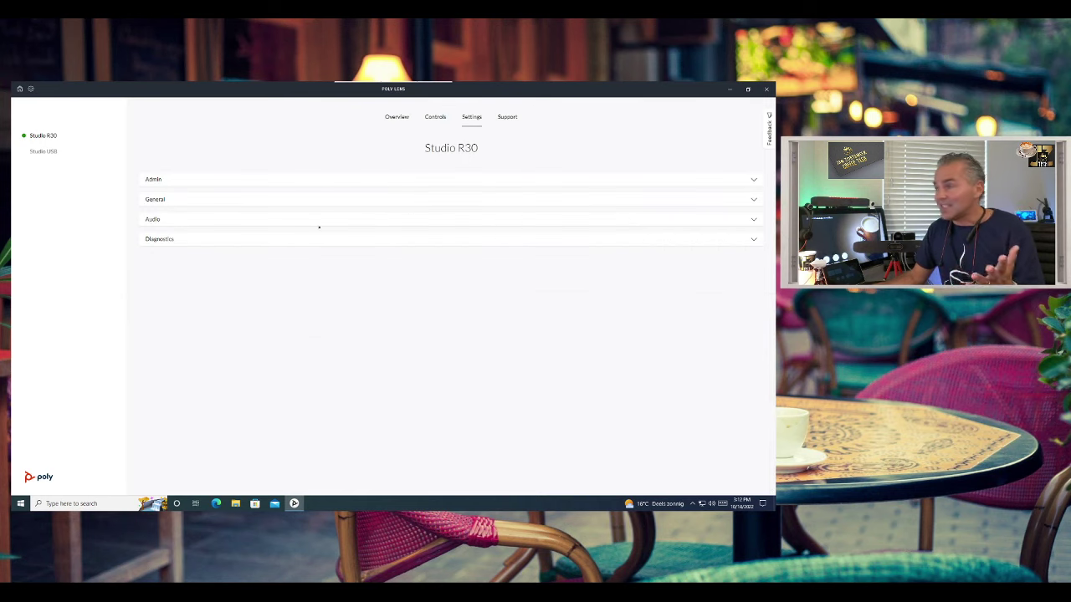
left_click(323, 175)
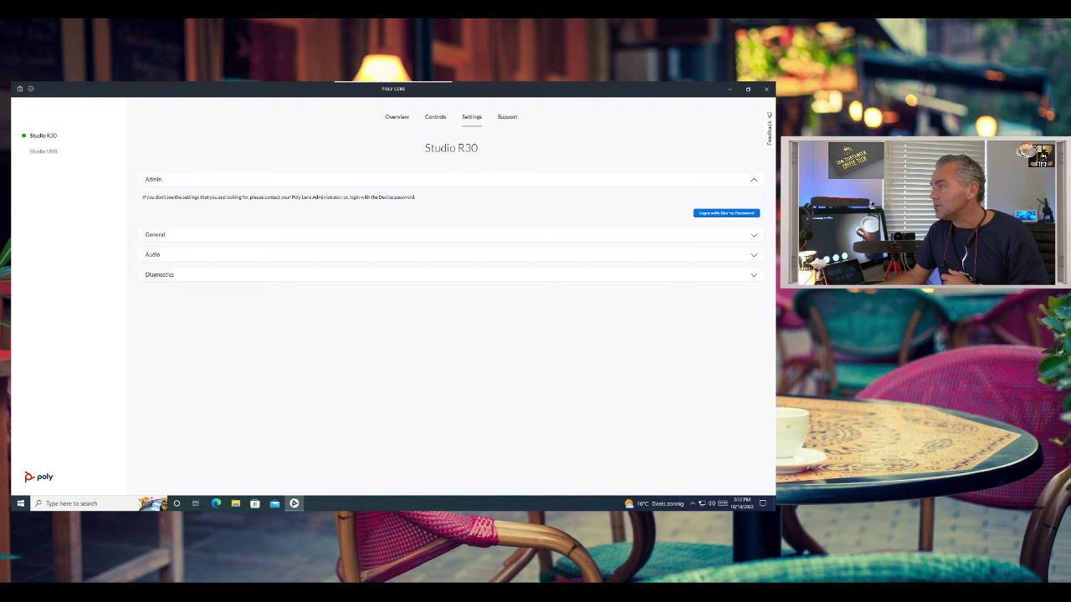
left_click(724, 213)
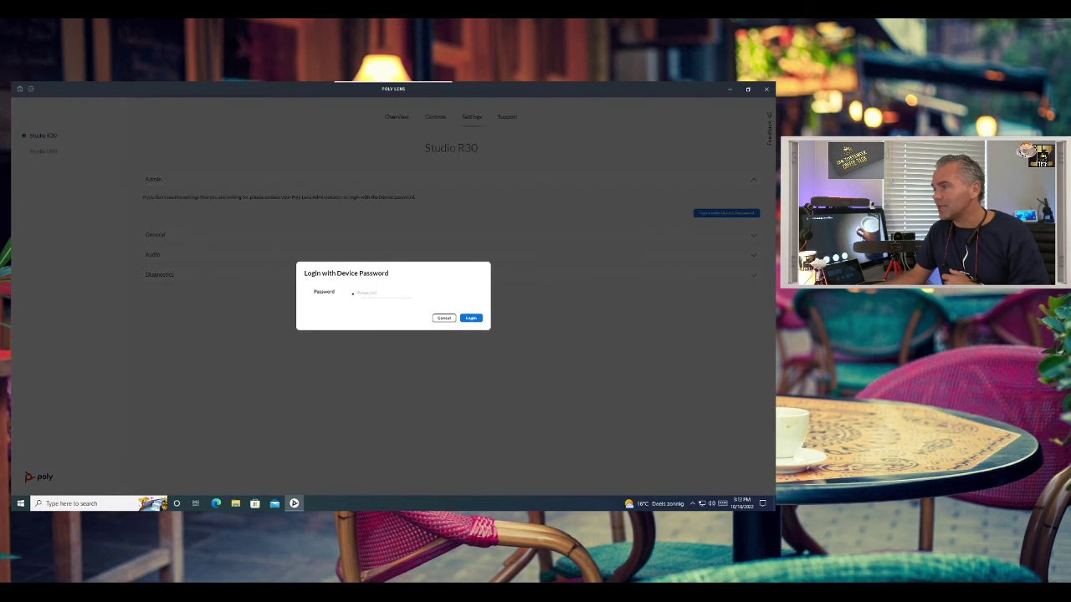
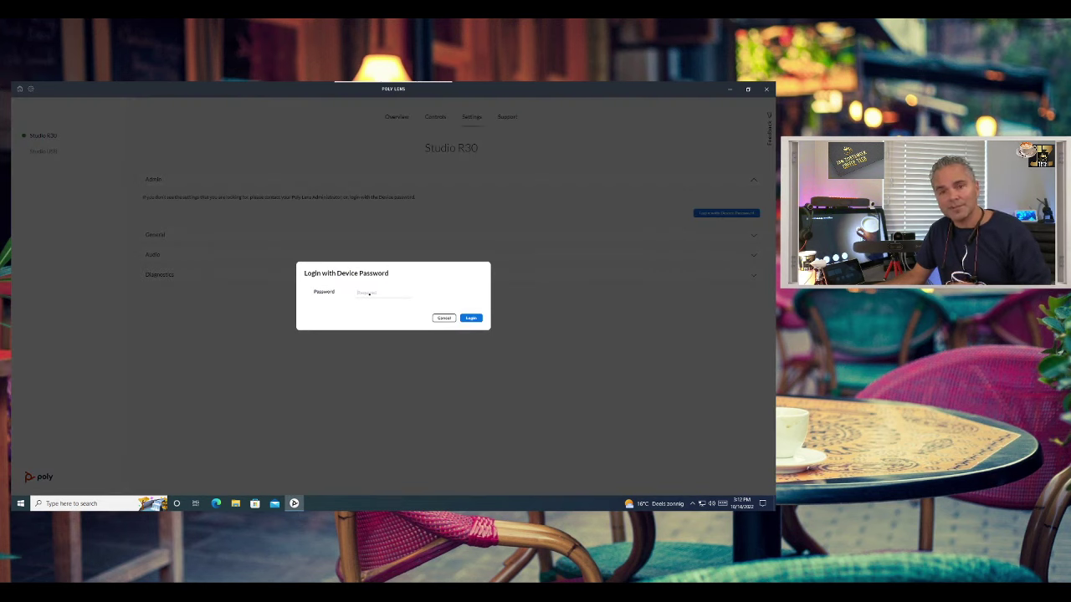
left_click(471, 319)
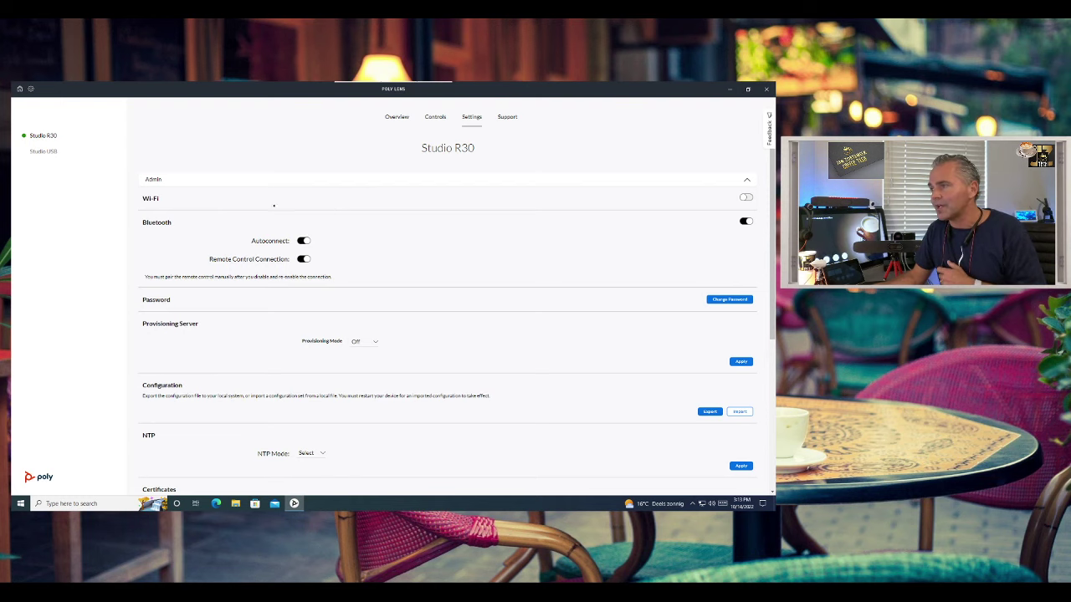
- Toggle Wi-Fi on and back off, then review the remaining Admin options
left_click(745, 197)
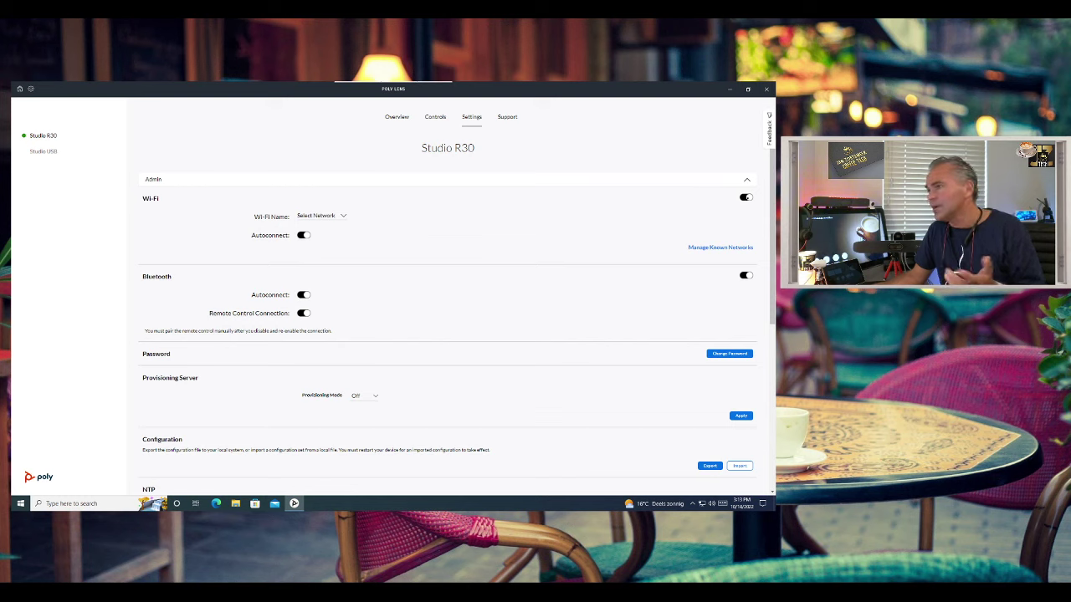
left_click(745, 197)
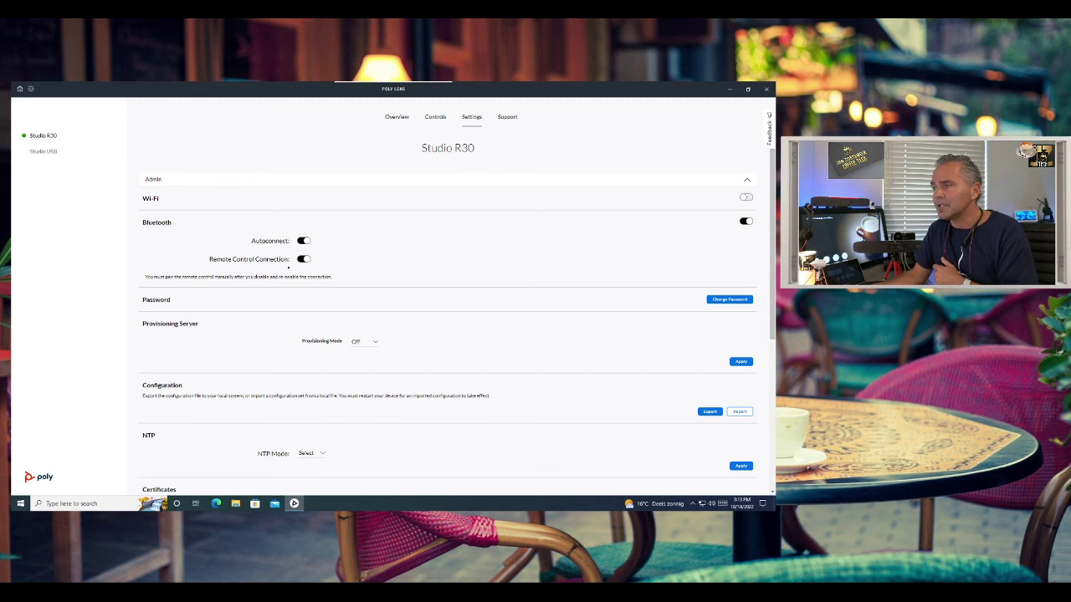
scroll(584, 297, "down", 1)
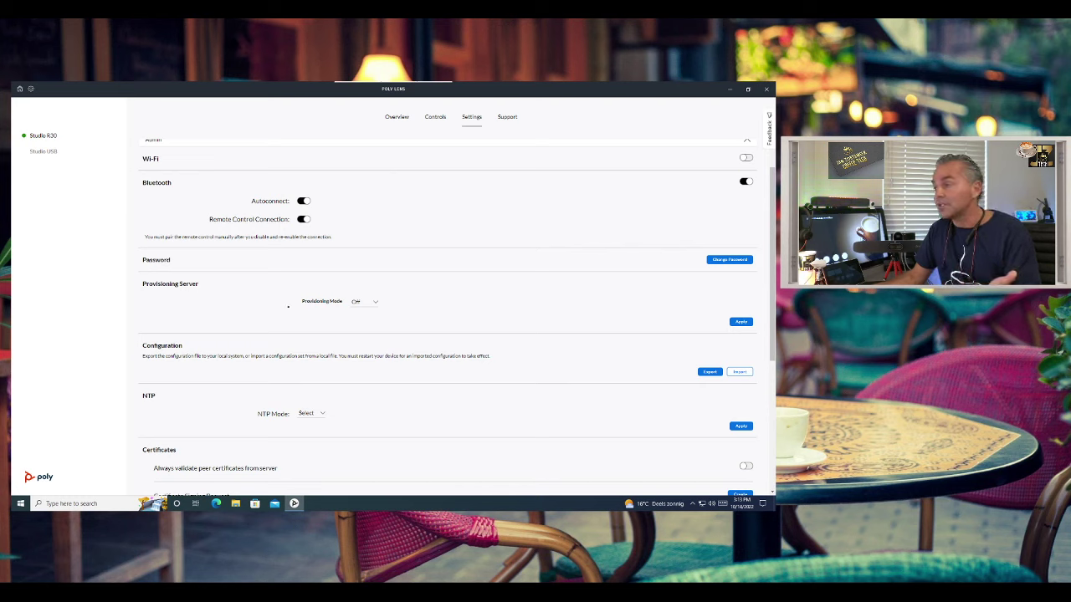
- Switch Provisioning Mode to Manual with Poly Provisioning Server as the server type
left_click(365, 303)
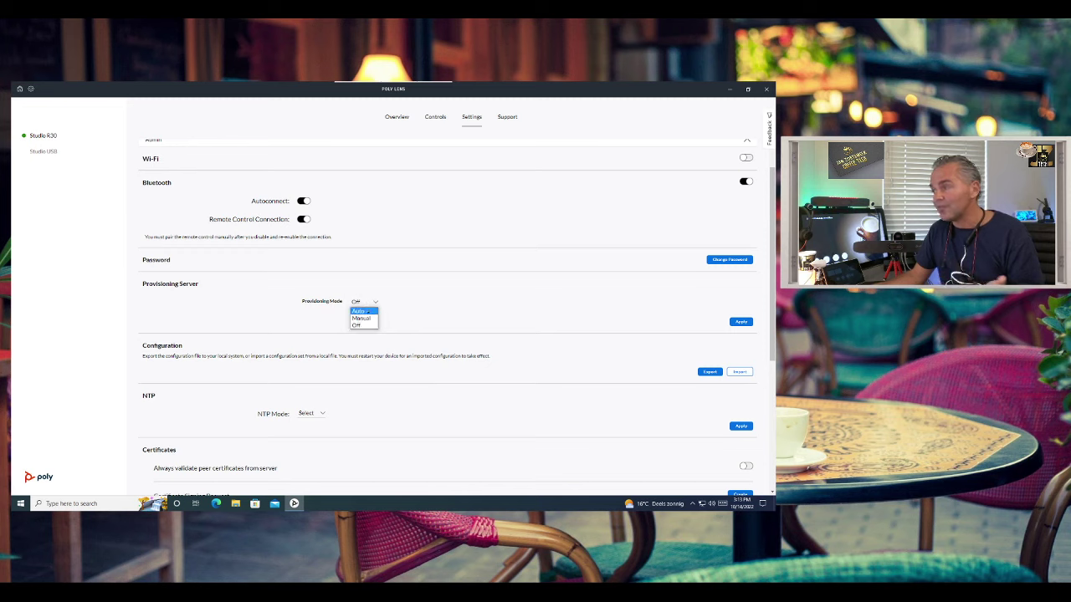
left_click(368, 322)
left_click(364, 302)
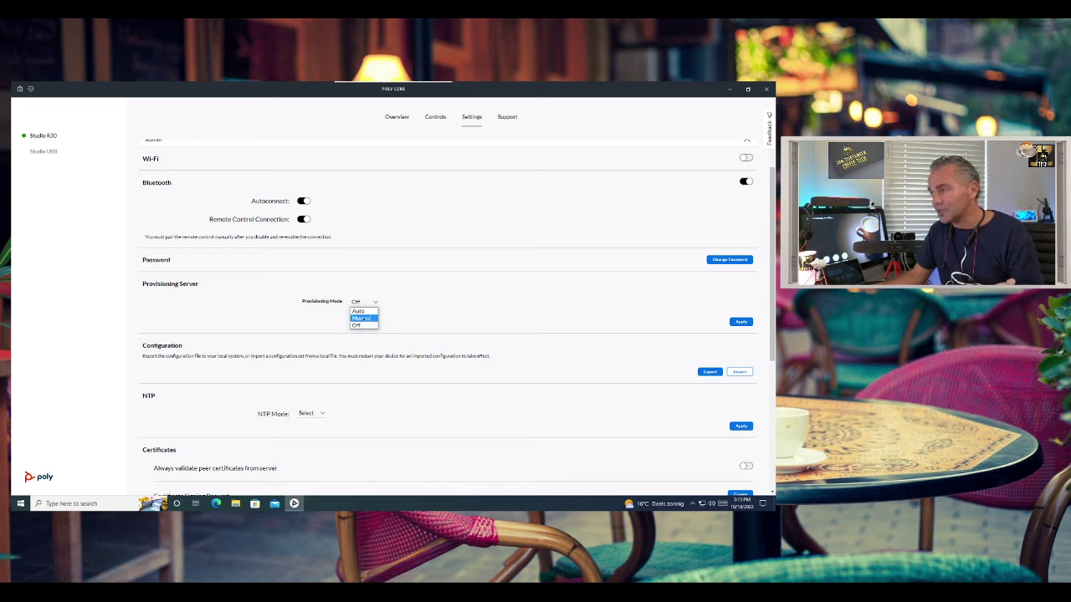
left_click(362, 313)
left_click(387, 319)
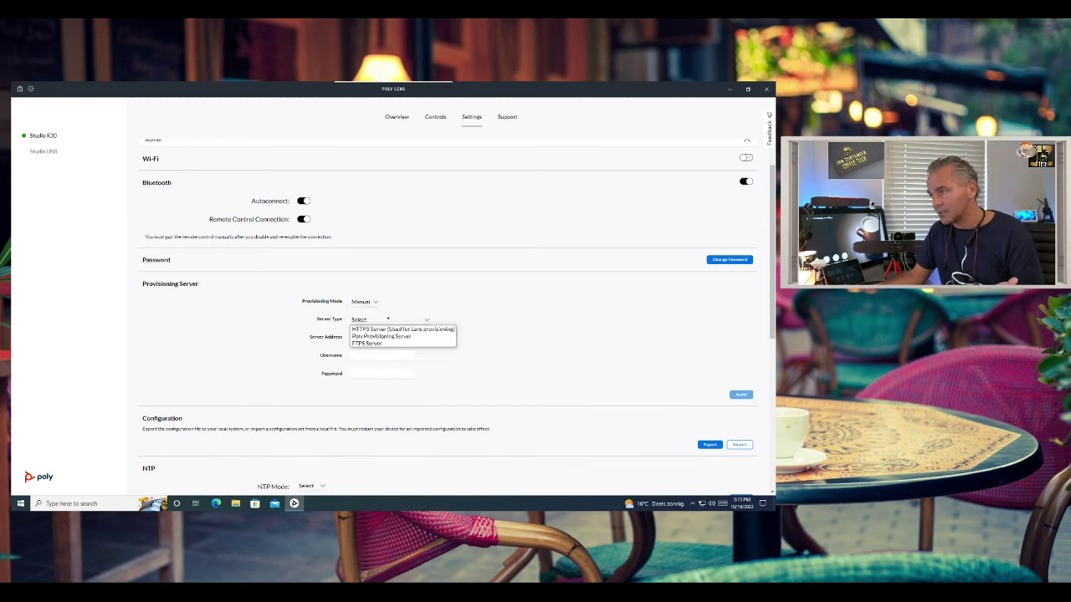
left_click(402, 337)
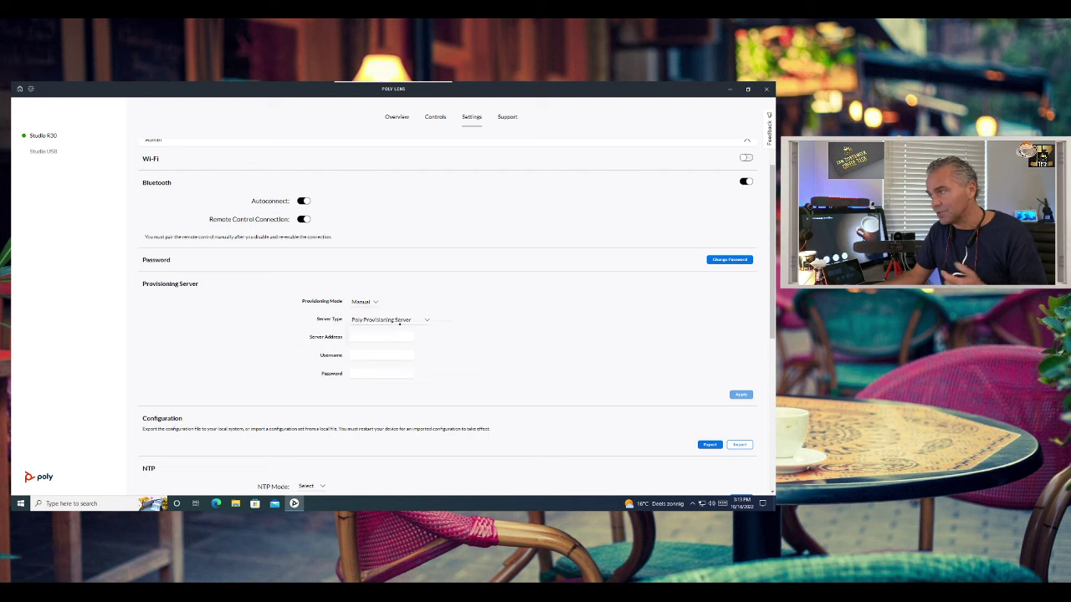
- Try the FTPS and HTTPS server types, then set Provisioning Mode to Auto
left_click(400, 323)
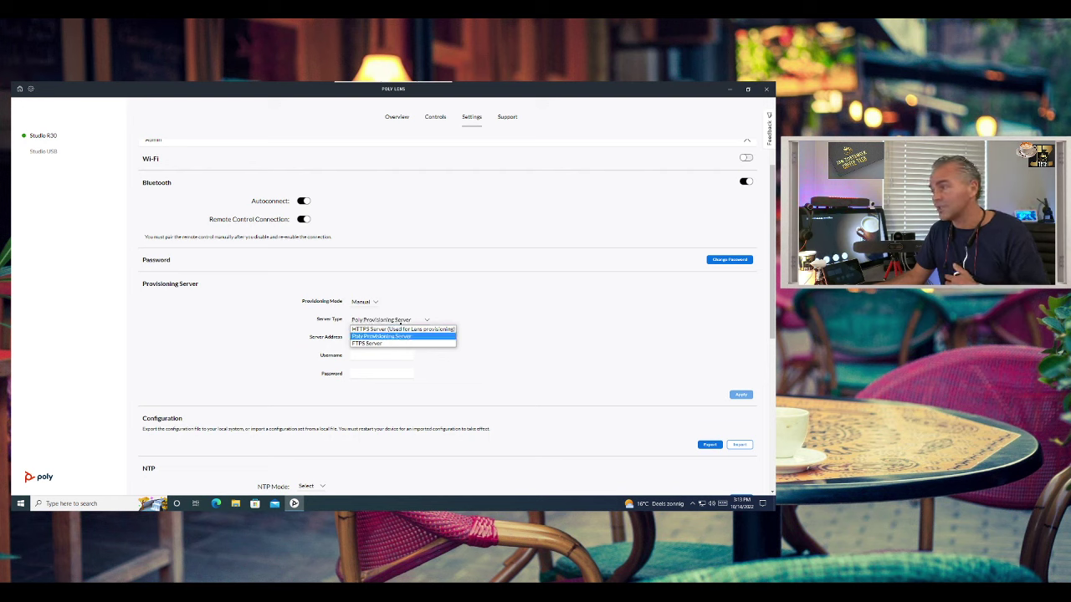
key("Up")
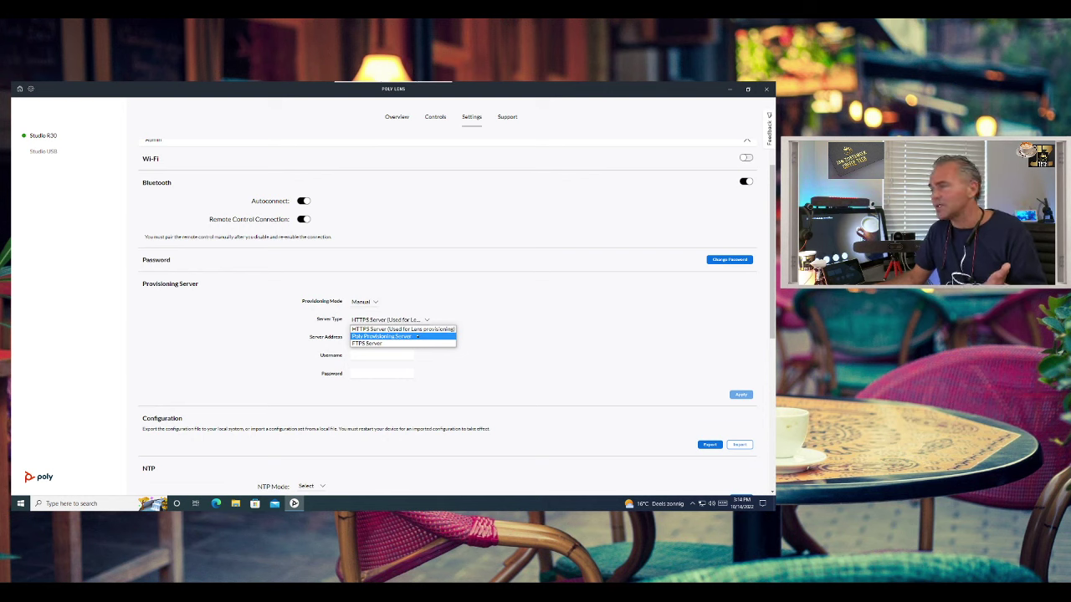
key("Down")
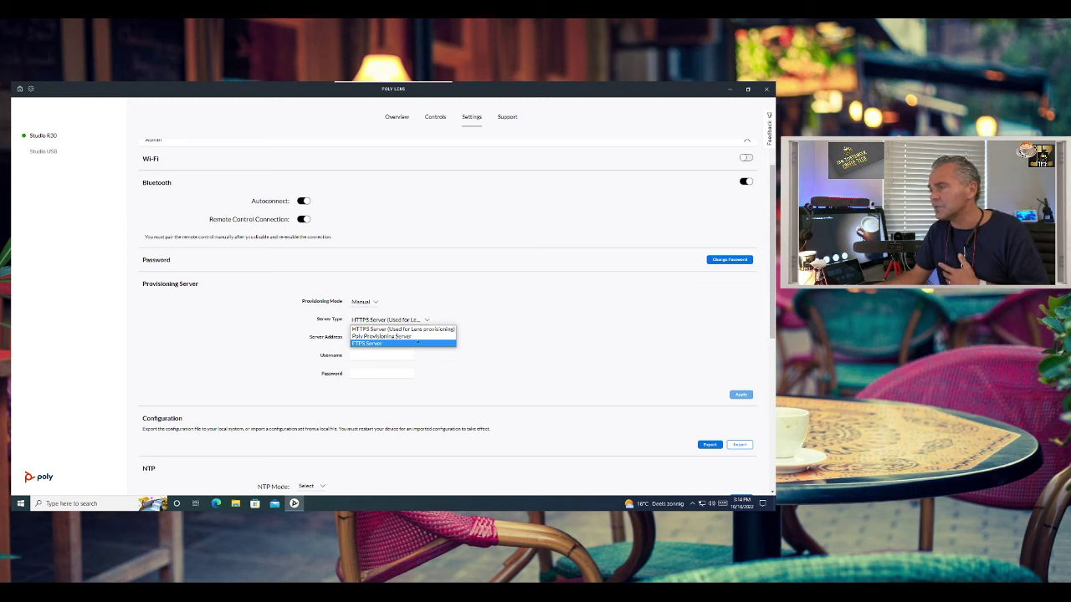
left_click(393, 328)
left_click(364, 301)
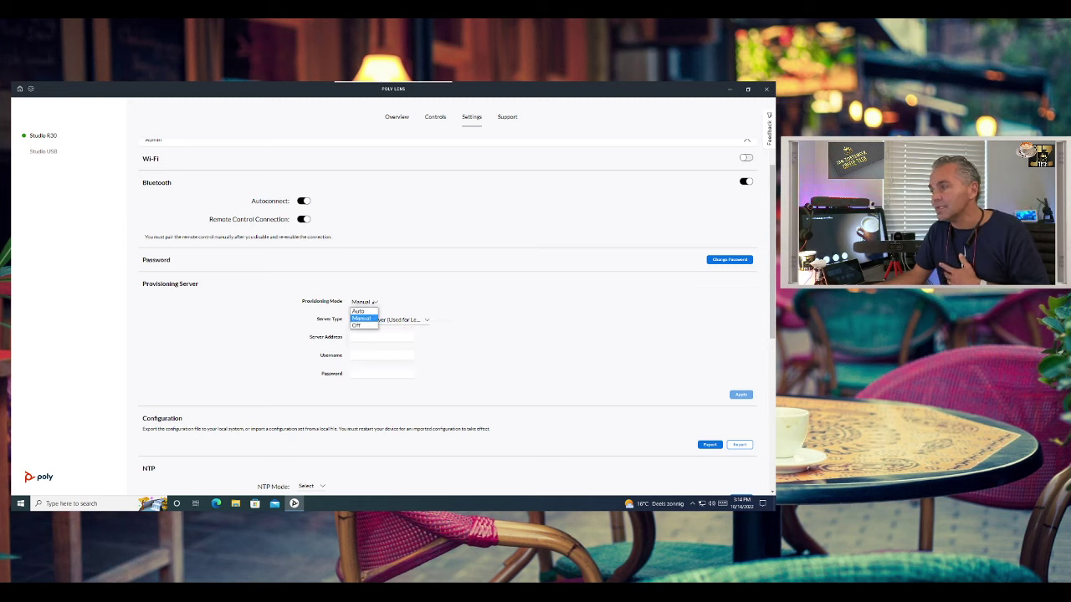
left_click(365, 311)
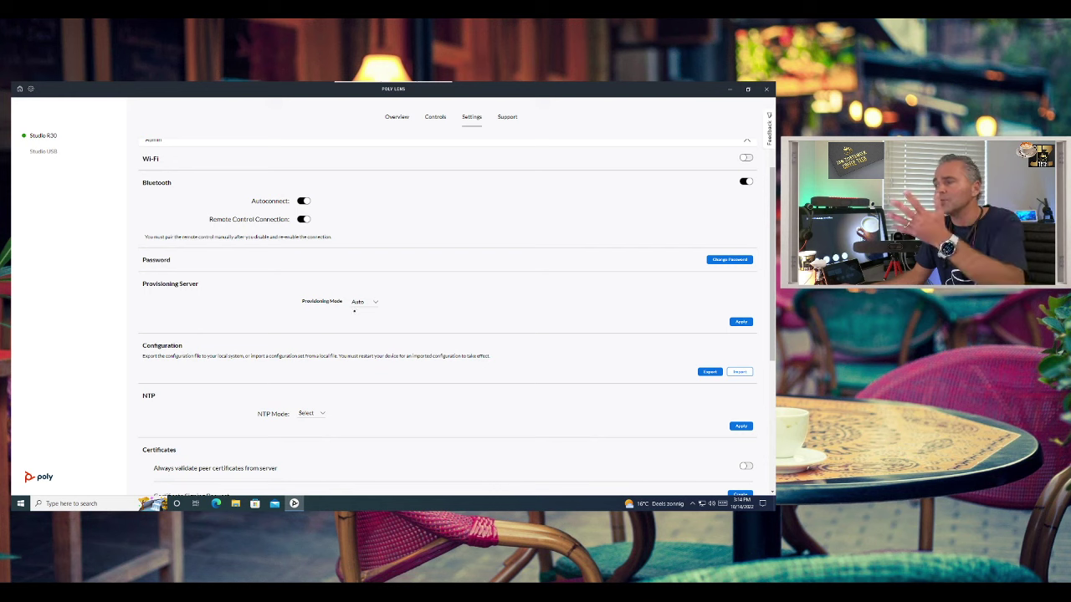
- Set the Studio R30's NTP Mode to Auto
scroll(385, 314, "down", 1)
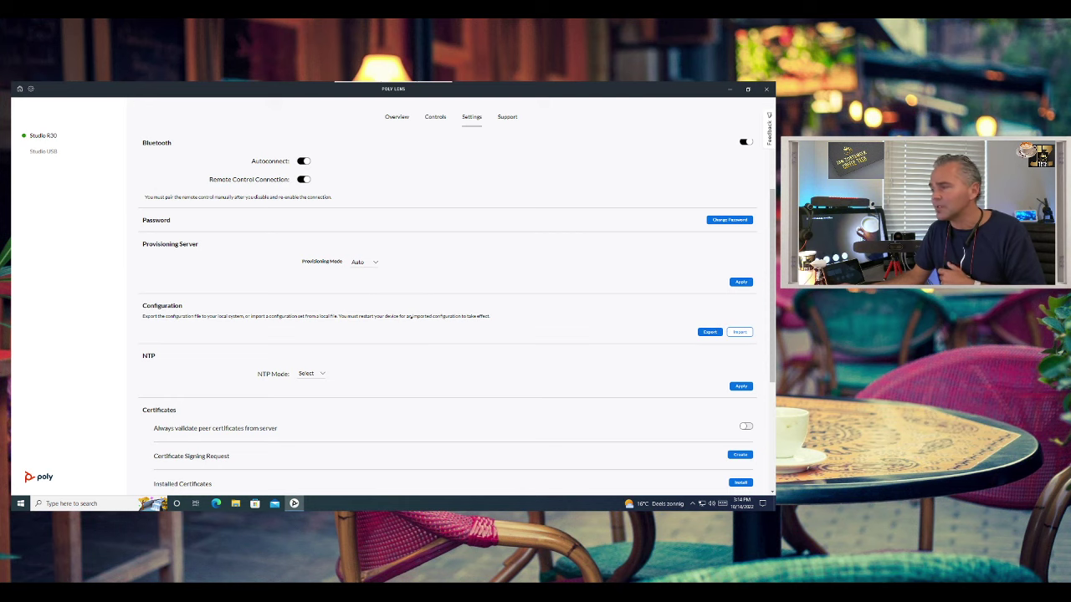
scroll(384, 340, "down", 2)
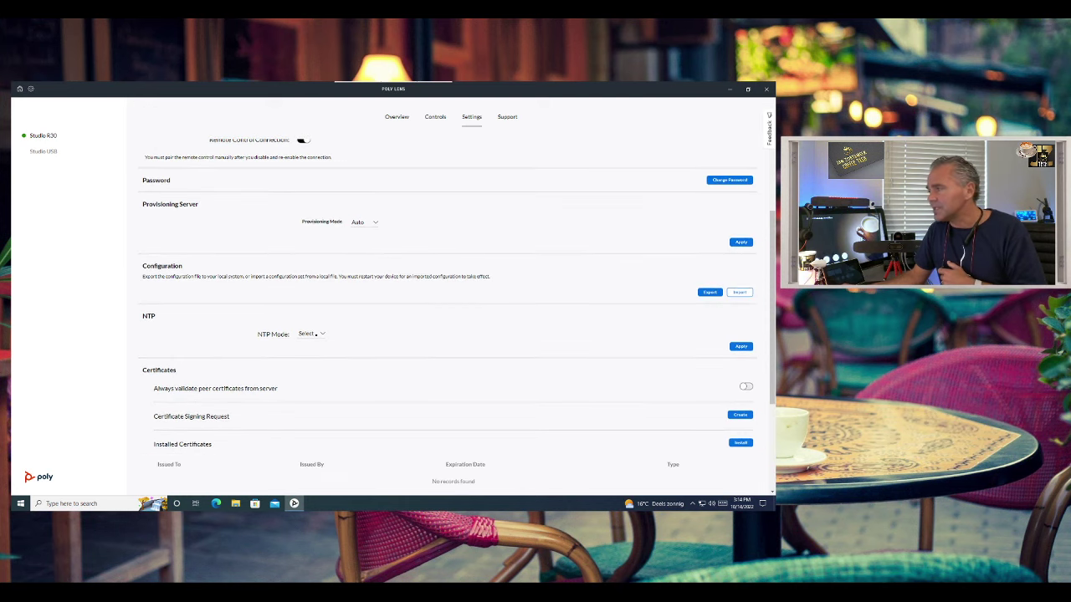
left_click(314, 334)
left_click(315, 343)
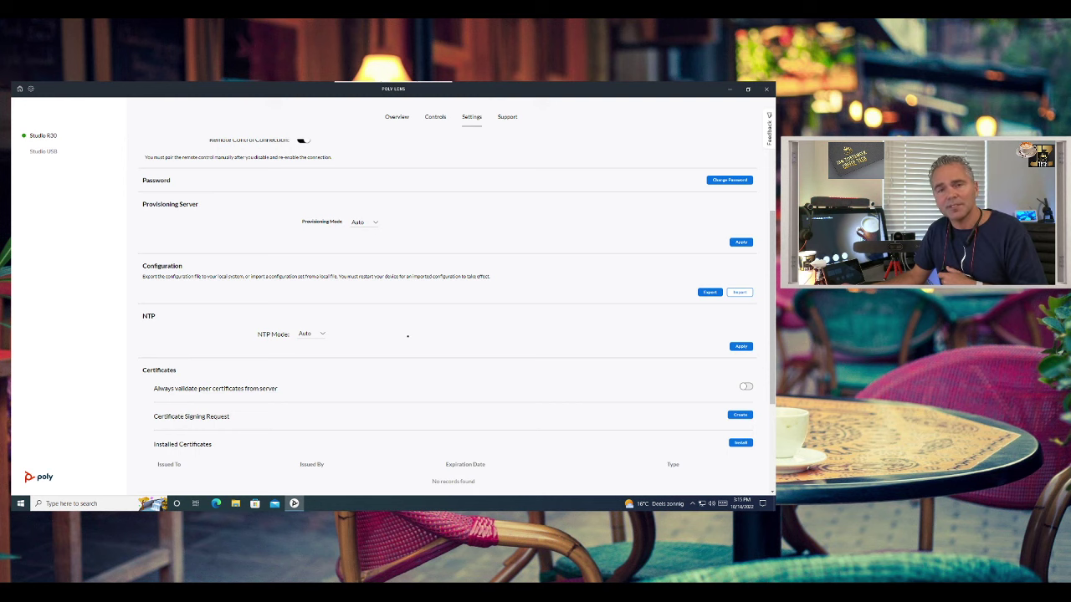
- Expand the General section, showing Anti-Flicker 60Hz and Invert Video Disabled
scroll(399, 340, "down", 1)
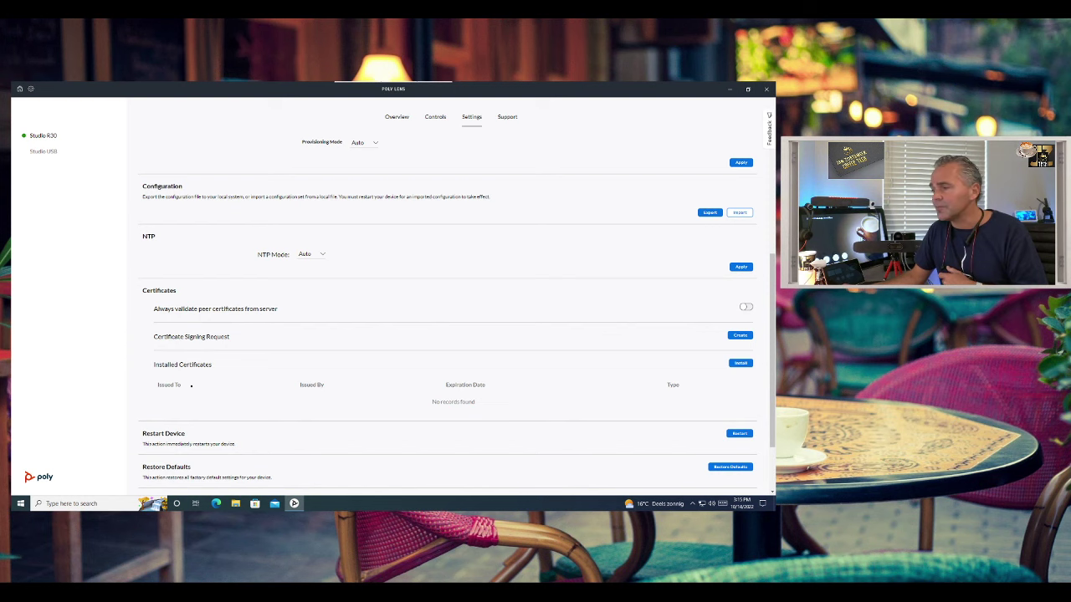
scroll(191, 386, "down", 1)
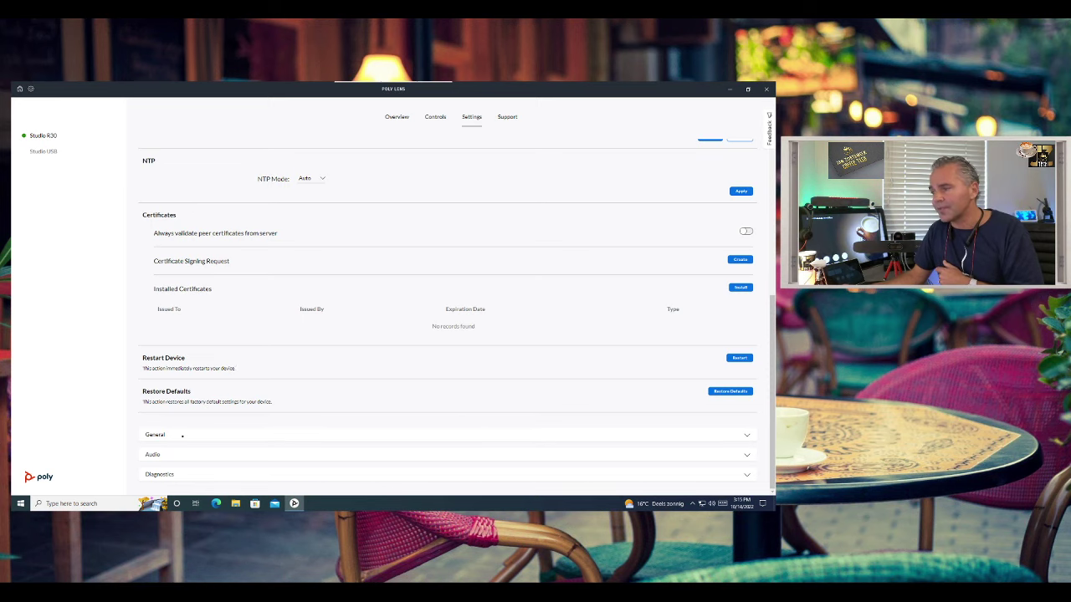
left_click(181, 434)
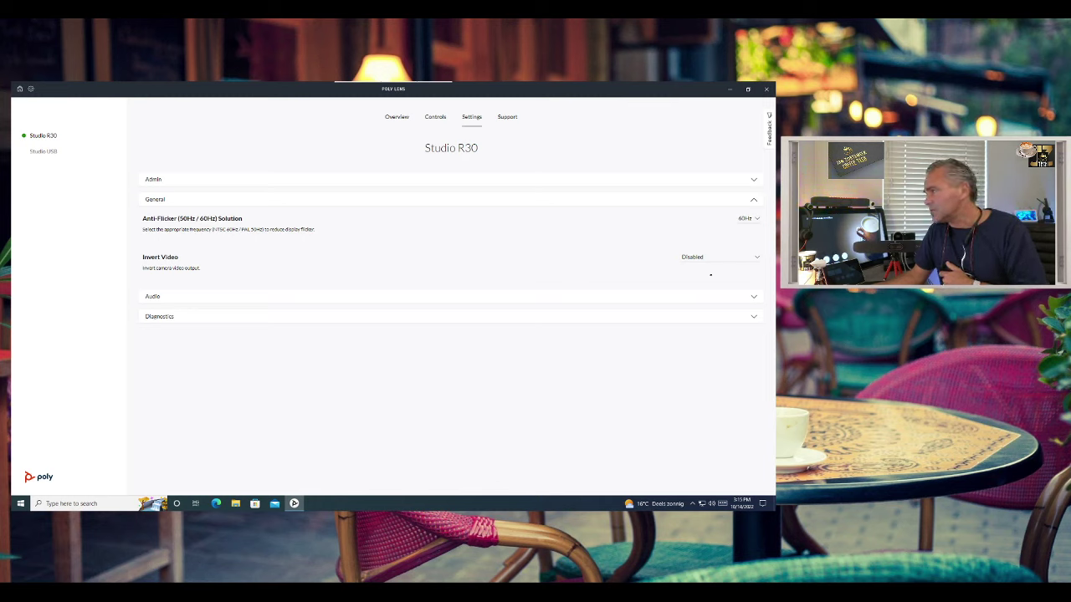
- Leave Invert Video on Disabled and expand the Audio section with Acoustic Fence and NoiseBlockAI
left_click(693, 258)
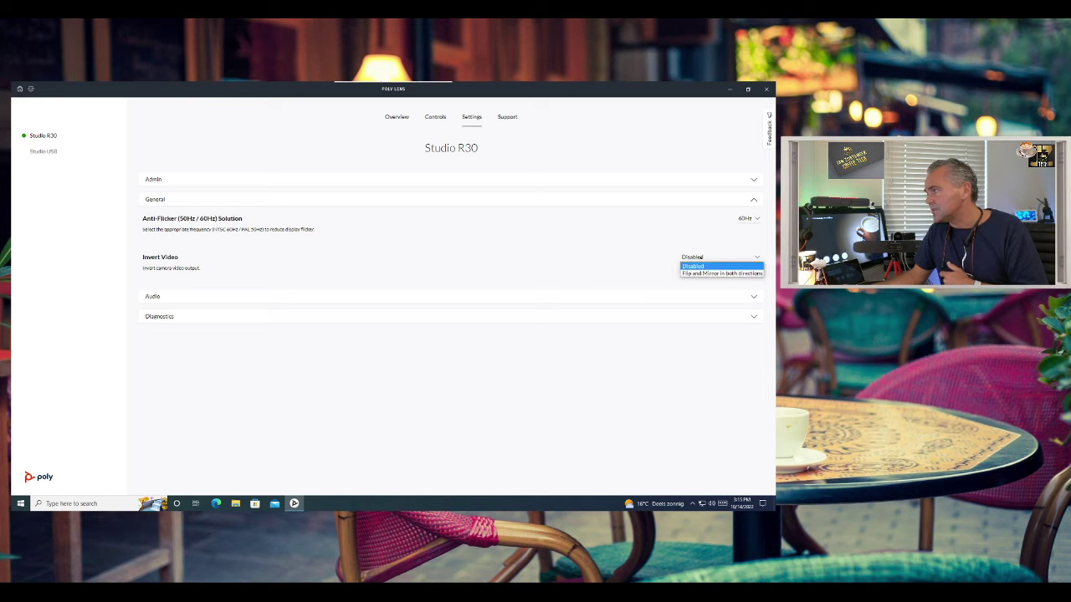
left_click(623, 257)
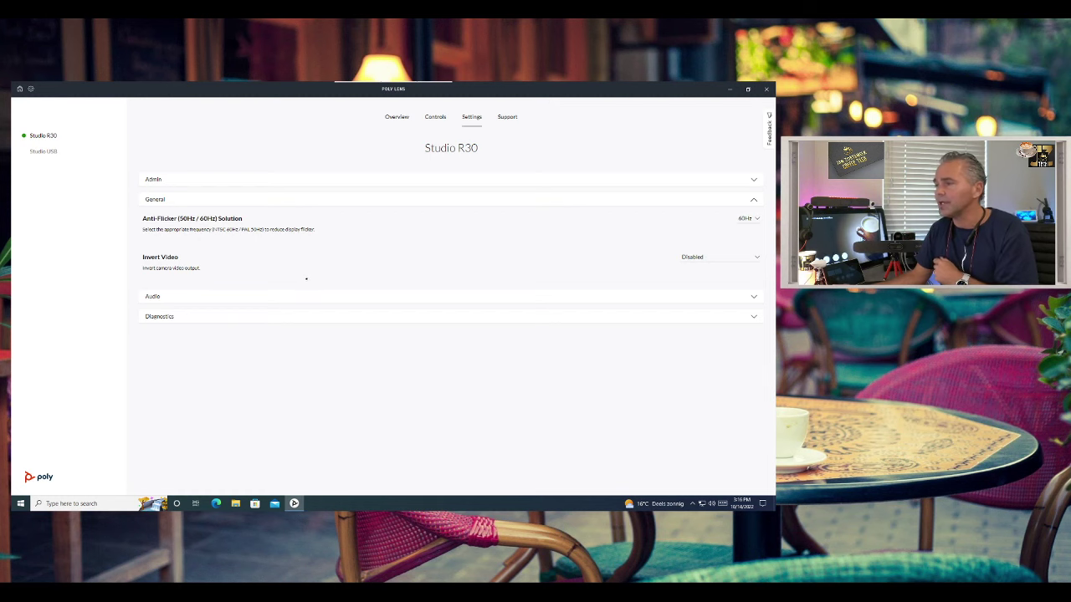
left_click(301, 296)
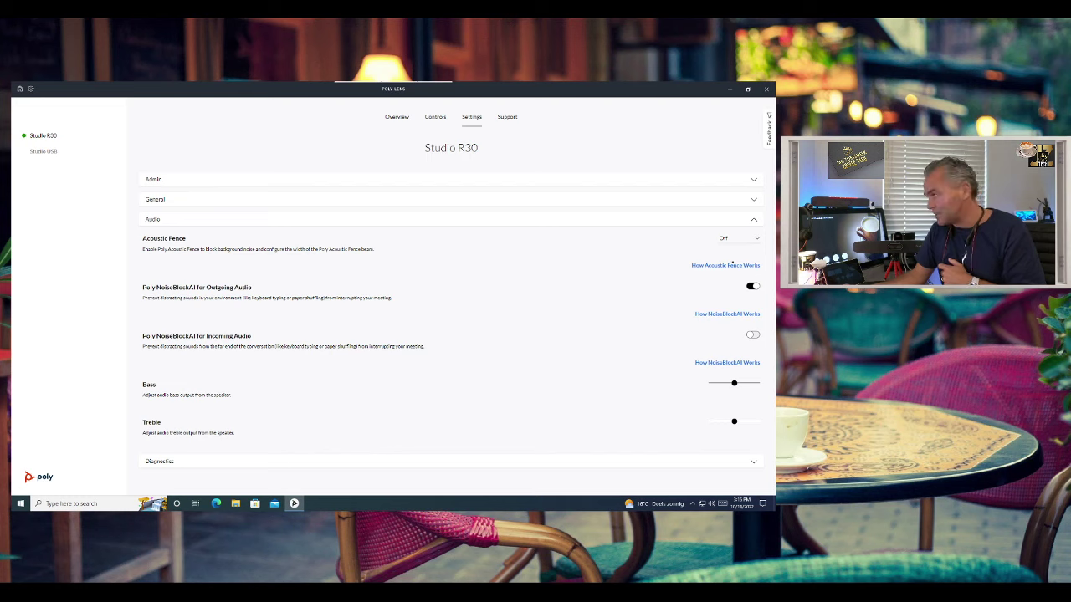
- Show the Studio R30's Acoustic Fence choices: Off, Narrow, Medium, Wide and Camera View
left_click(734, 239)
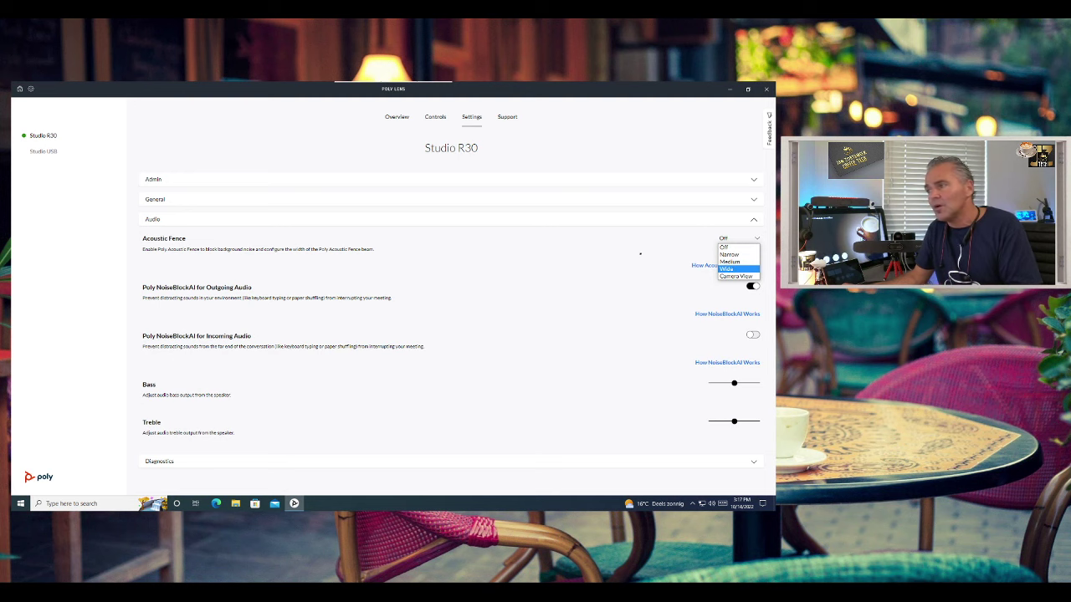
- Keep Acoustic Fence Off, nudge the Bass slider up slightly, and expand Diagnostics
left_click(641, 254)
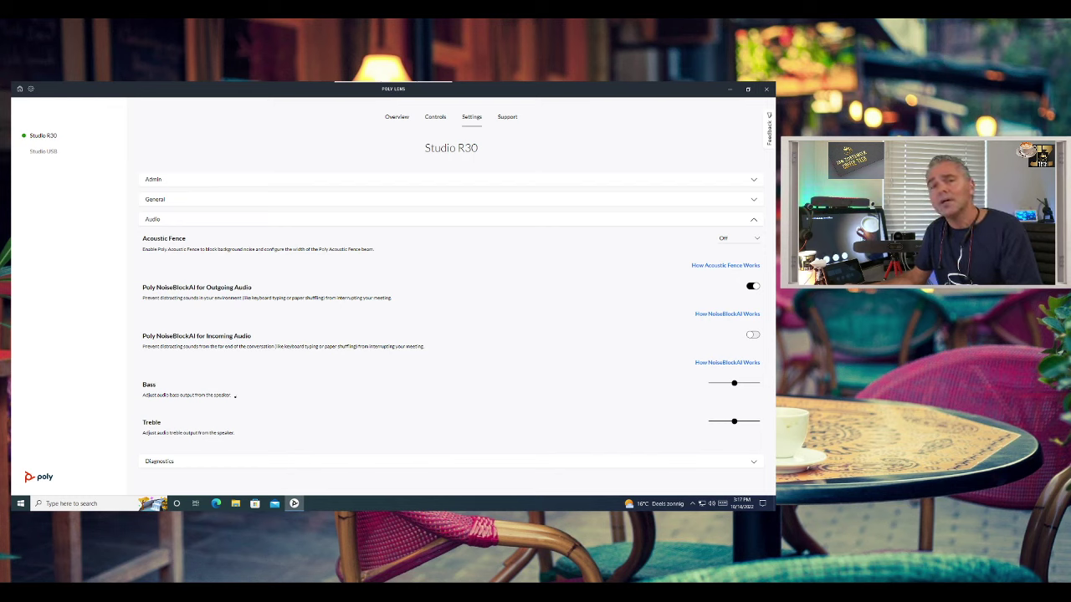
left_click_drag(734, 383, 749, 383)
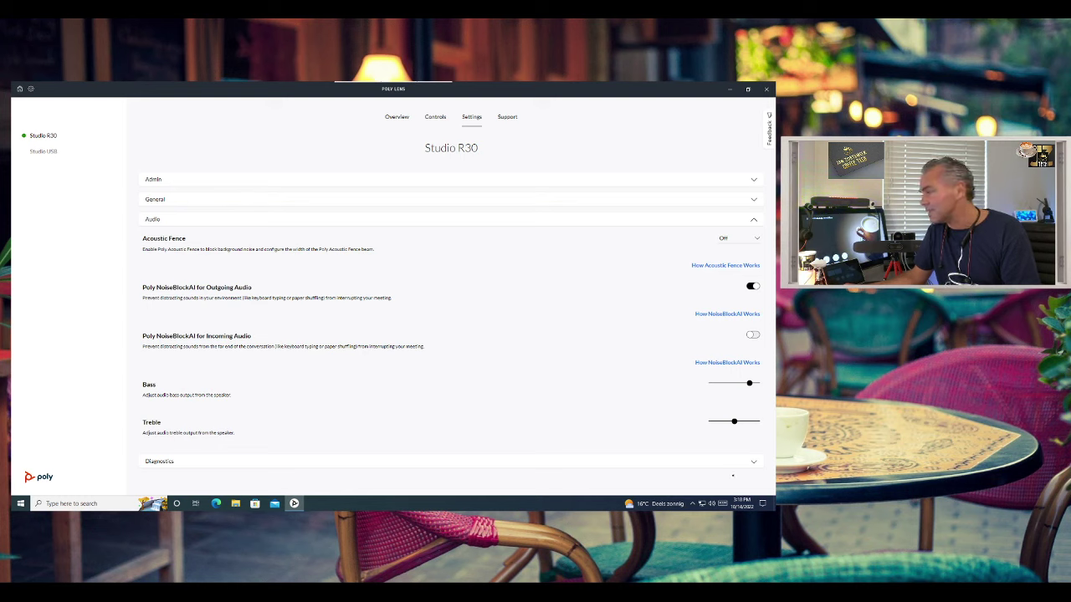
left_click(752, 461)
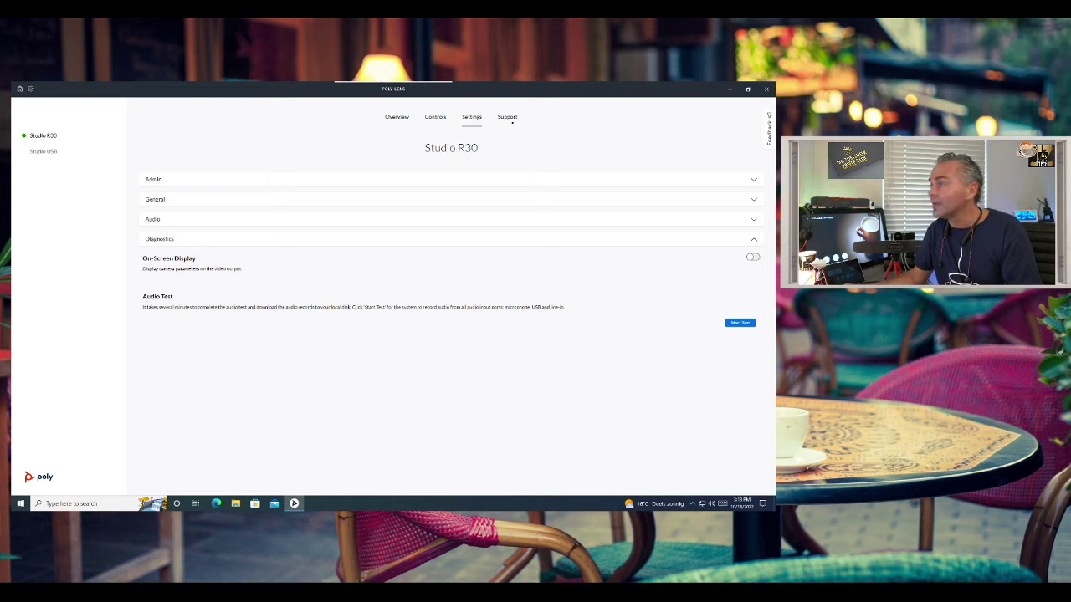
- View the Studio R30's Device Info & Logs page under Support
left_click(507, 118)
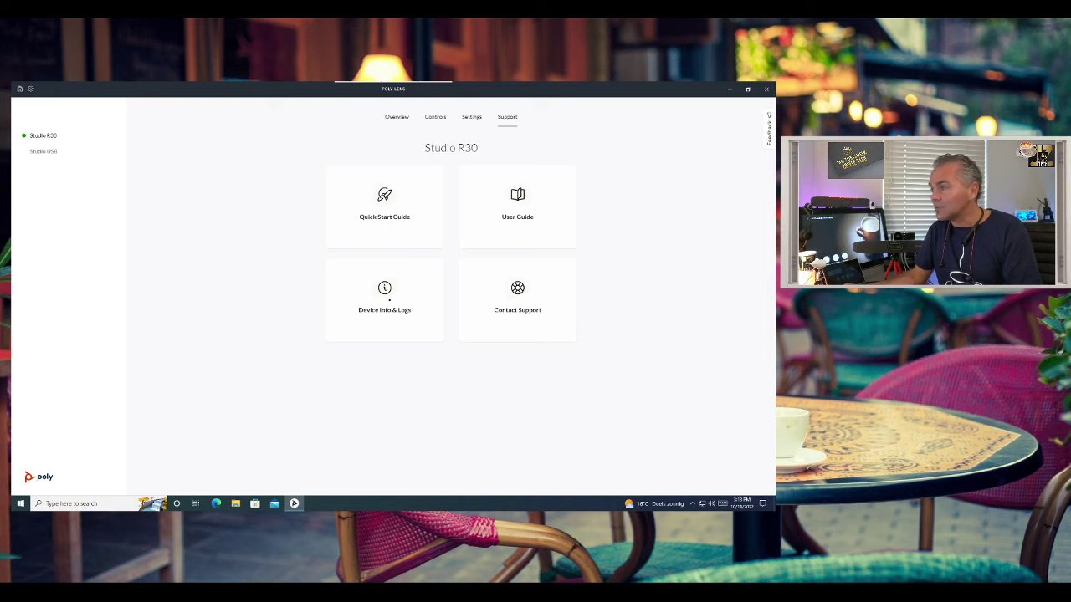
left_click(388, 299)
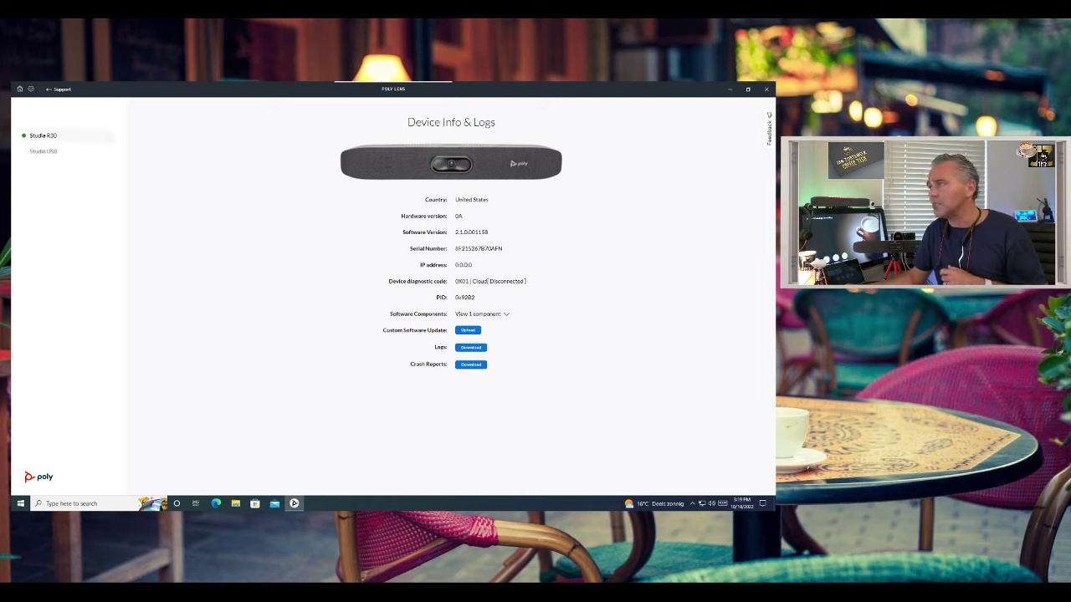
left_click(49, 135)
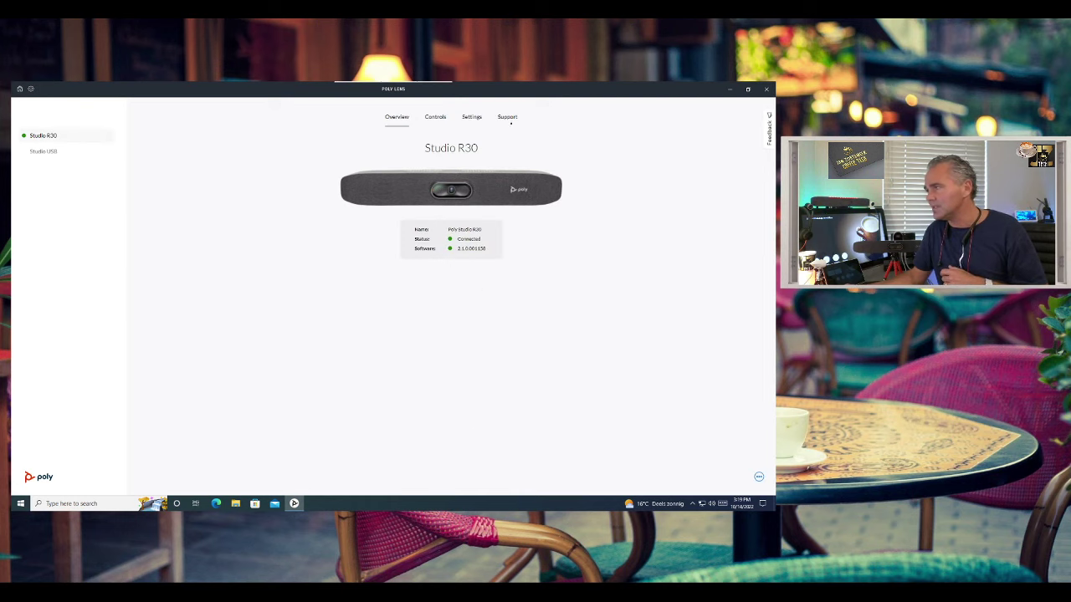
- Check the Contact Support details, then return to the Studio R30 Overview
left_click(512, 122)
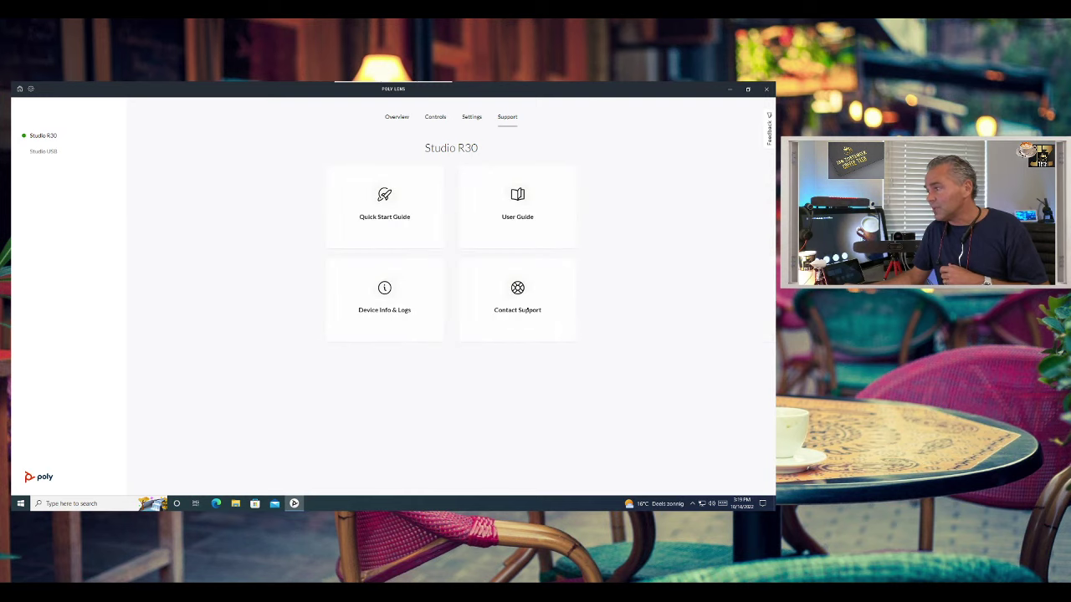
left_click(526, 312)
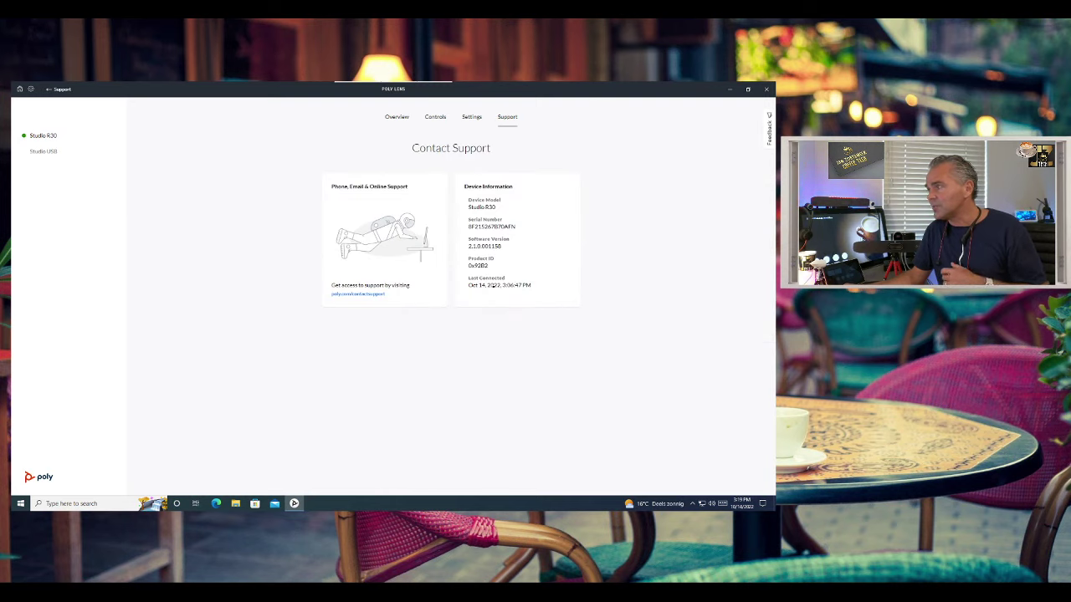
left_click(502, 121)
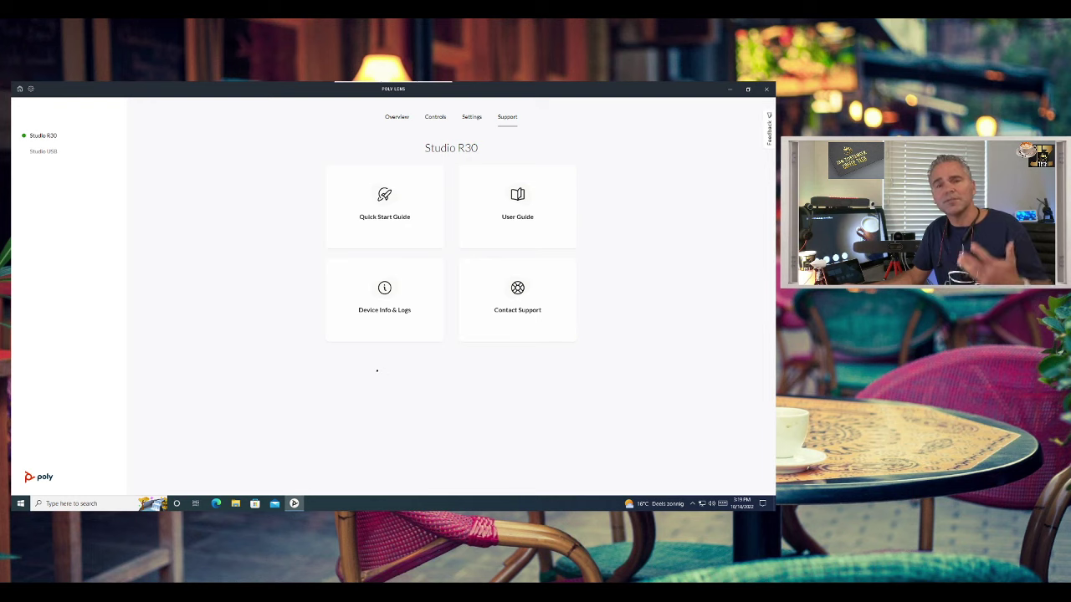
left_click(398, 117)
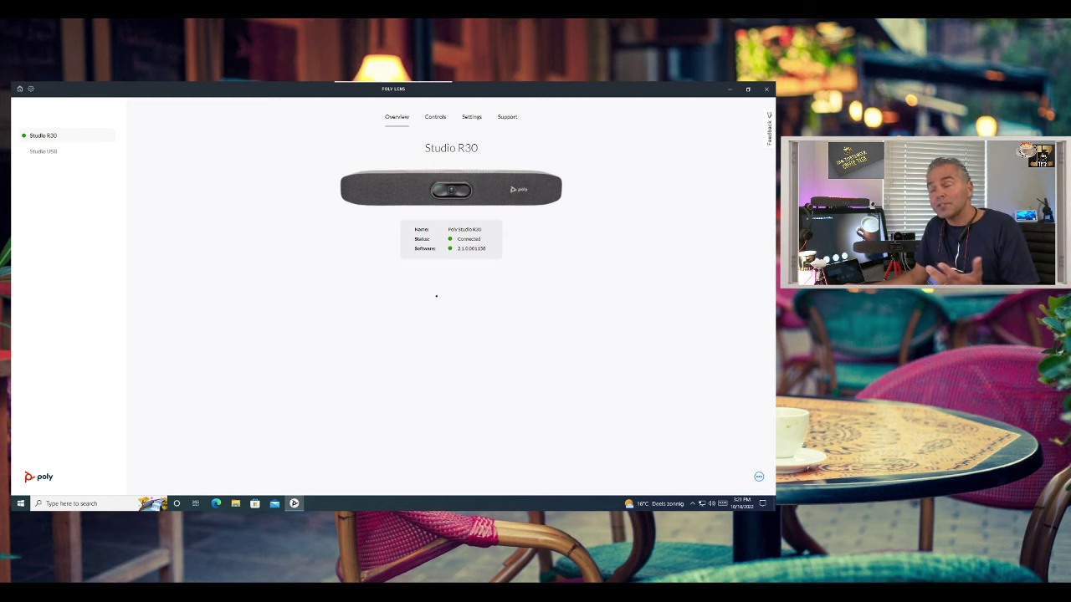
- Restore down the Poly Lens window and choose Pair Bluetooth Remote from the device's ... menu
left_click(748, 89)
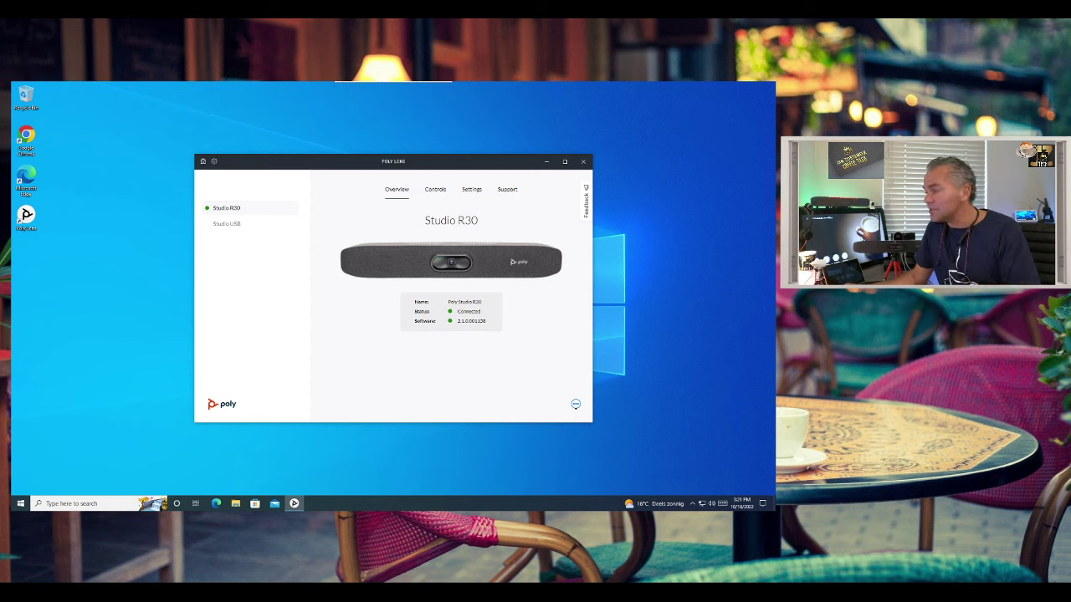
left_click(576, 404)
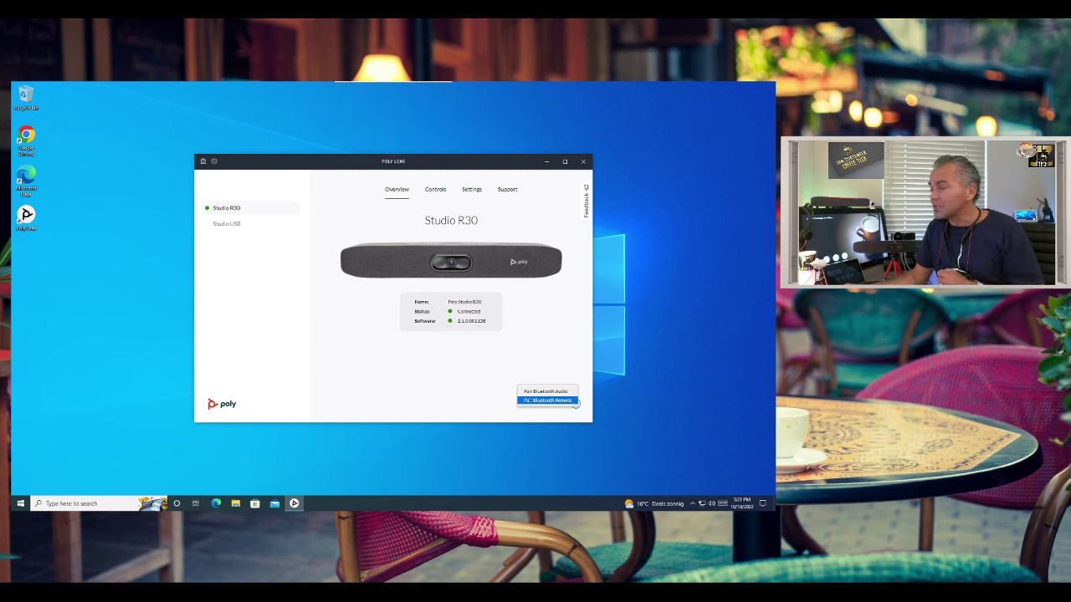
left_click(574, 400)
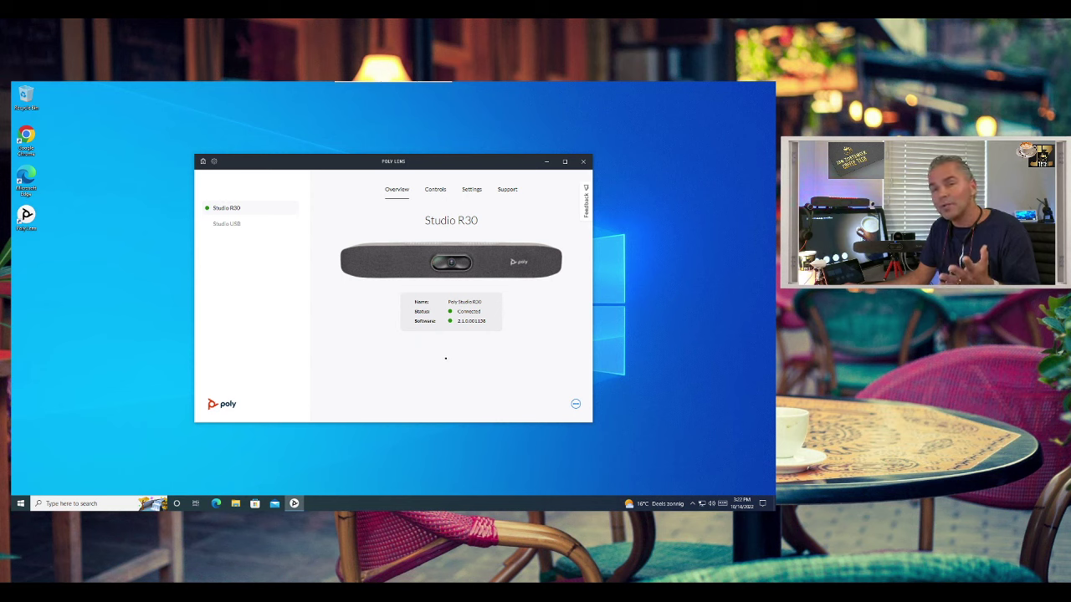
- Open the Poly Lens Feedback Portal in Edge, then minimize both Poly Lens and Edge
left_click(585, 201)
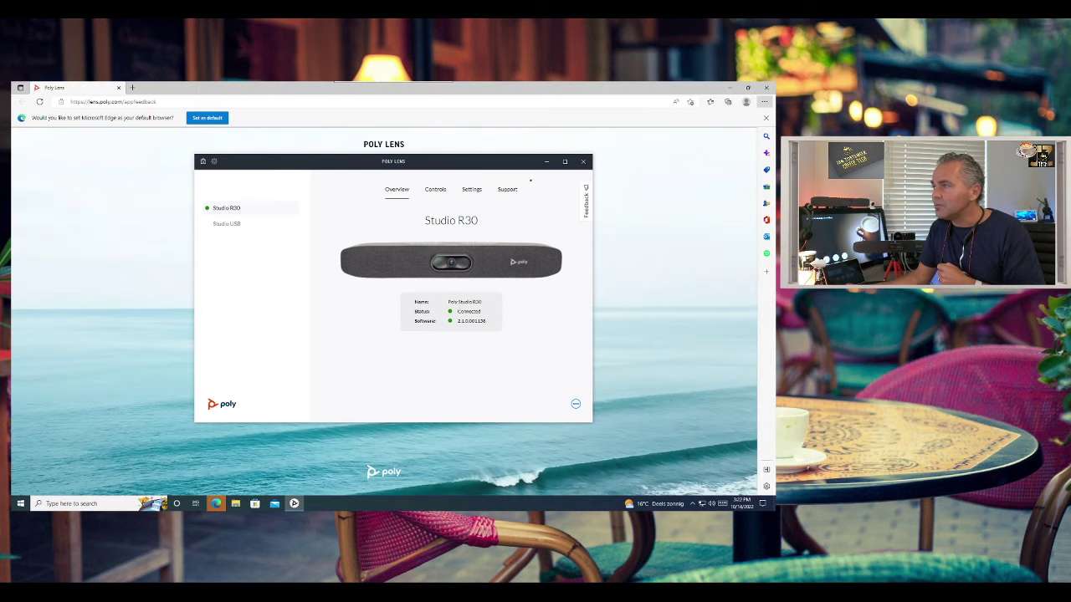
left_click(546, 161)
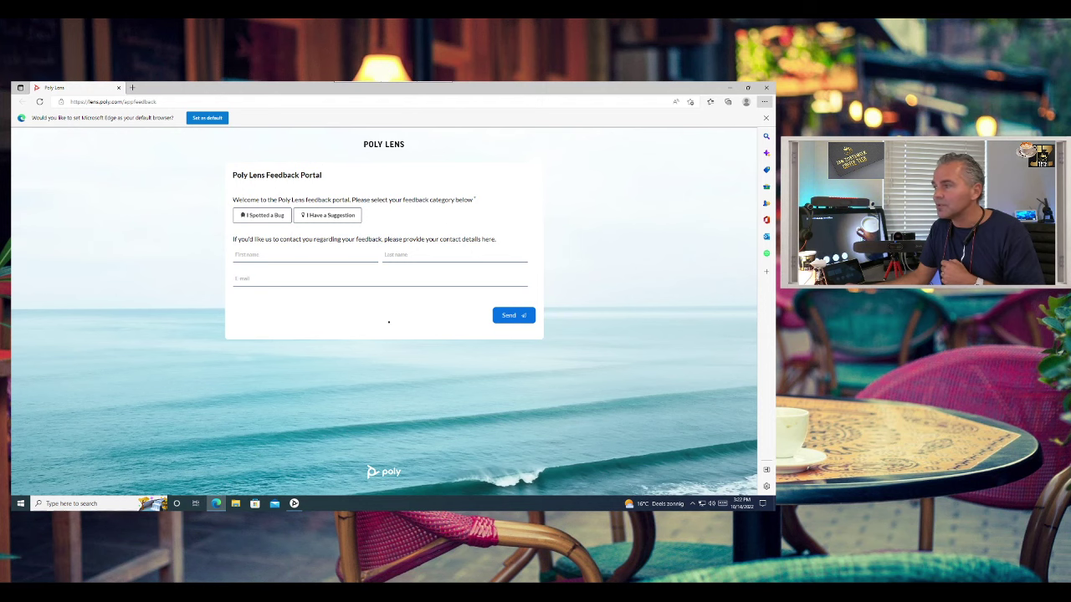
left_click(730, 87)
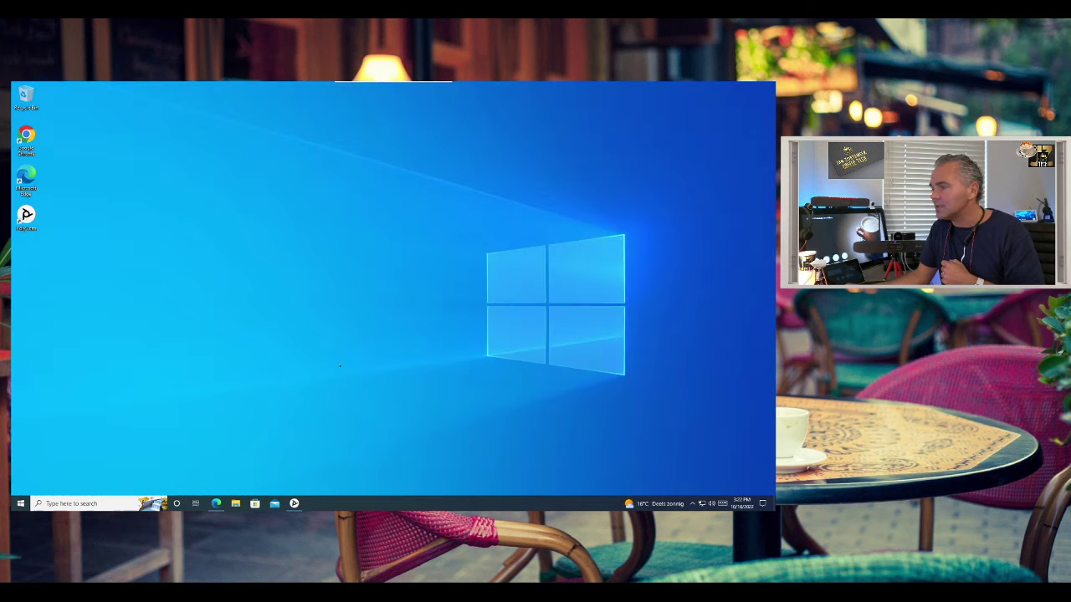
- Bring Poly Lens back, go Home, open the app Settings and expand Account
left_click(293, 503)
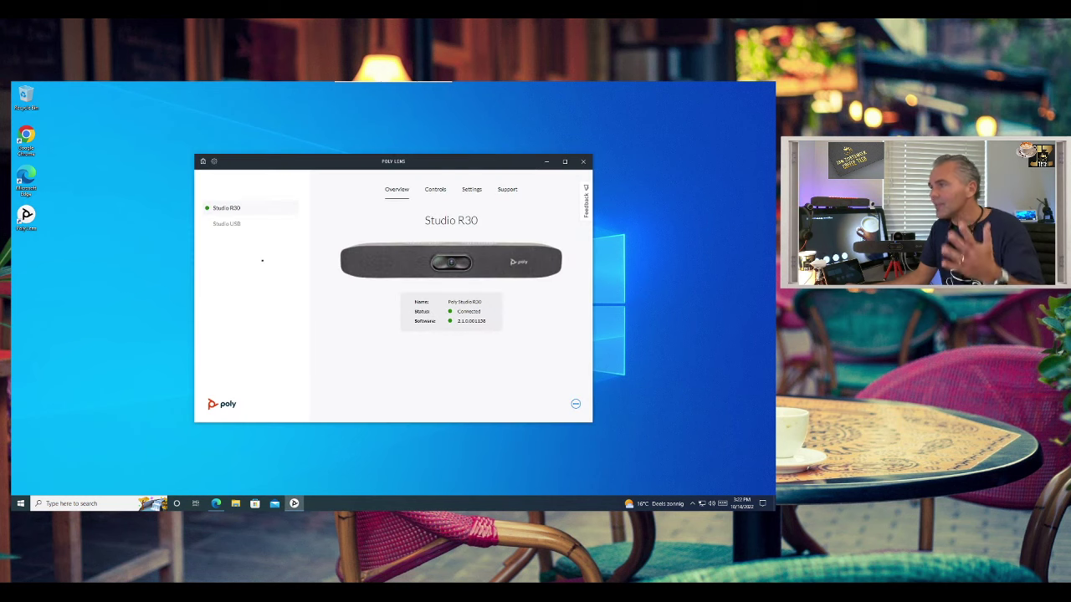
left_click(203, 160)
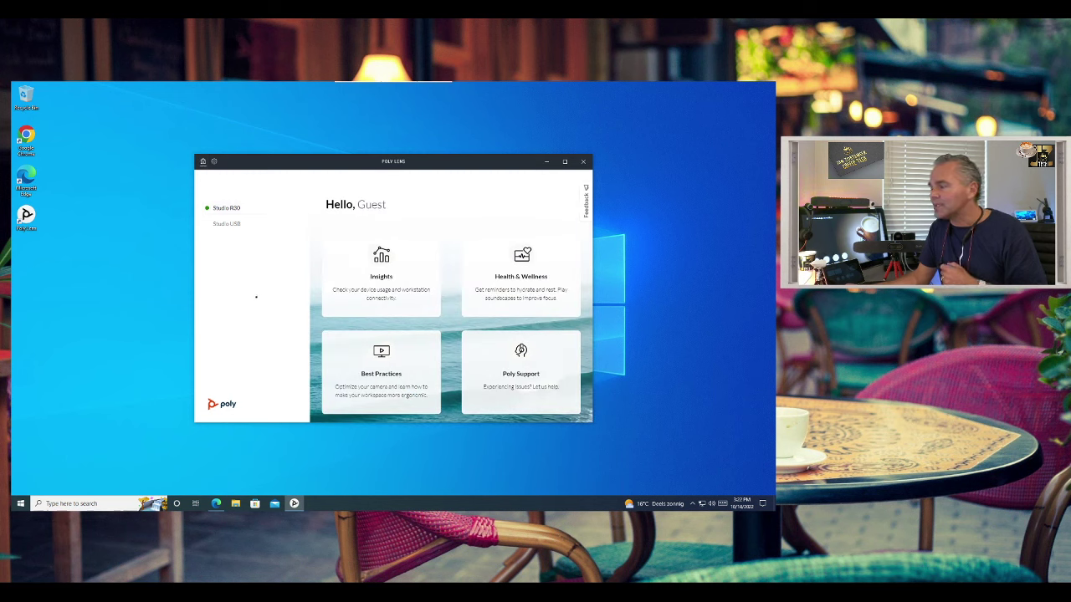
left_click(214, 161)
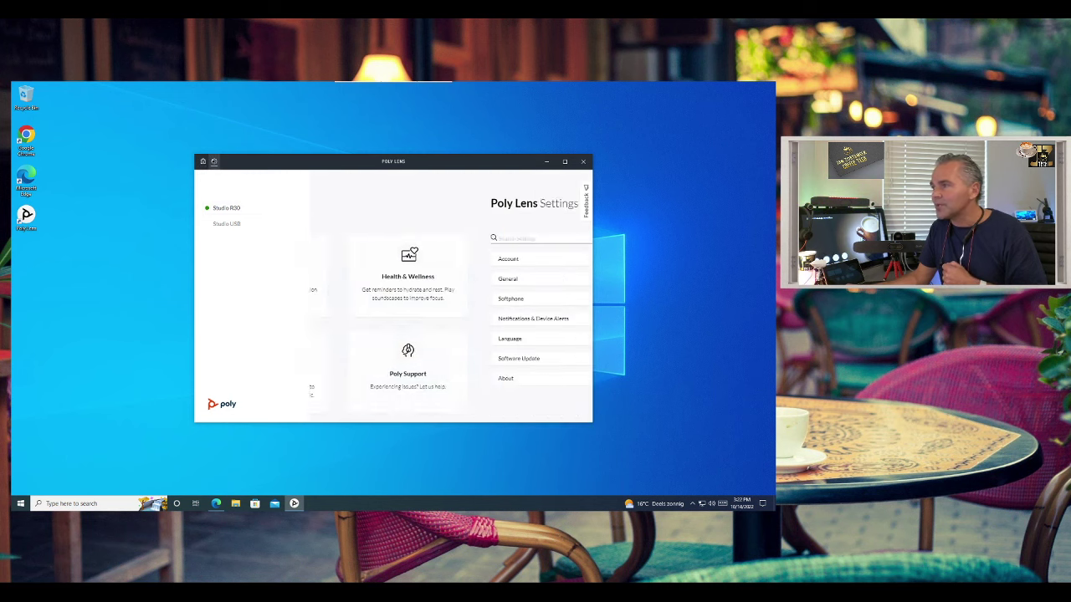
left_click(341, 258)
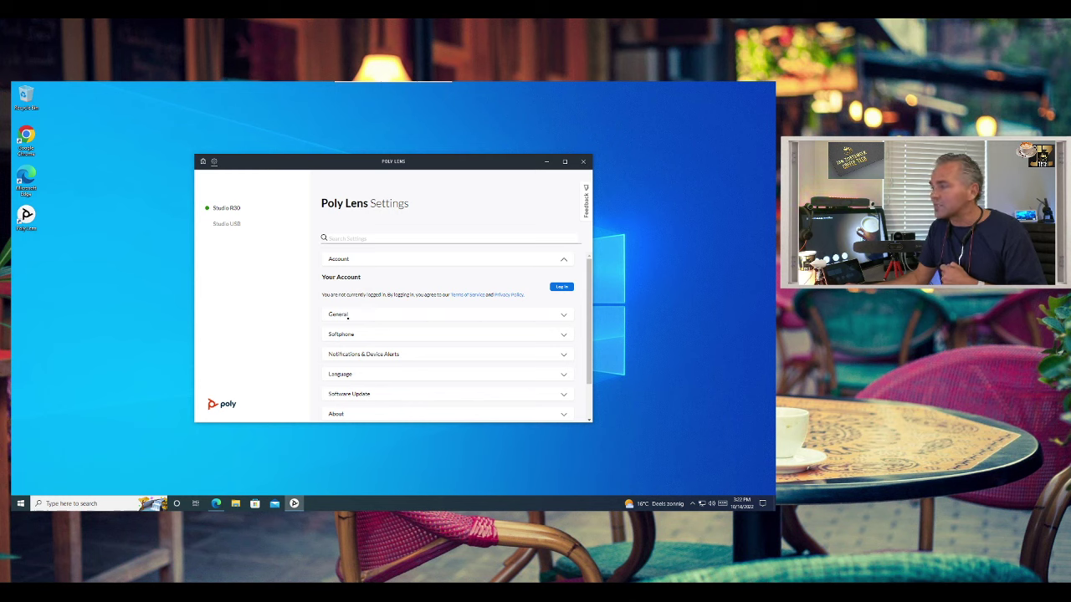
- Expand General to show Launch on Startup and Launch Application Minimized, both on
left_click(348, 314)
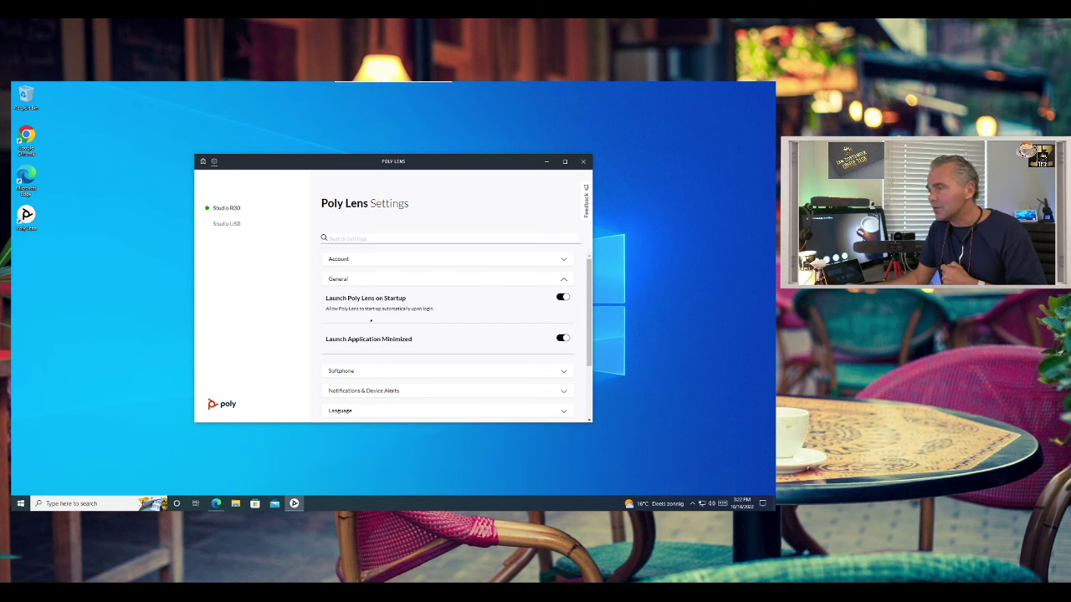
scroll(371, 320, "down", 2)
scroll(351, 316, "up", 2)
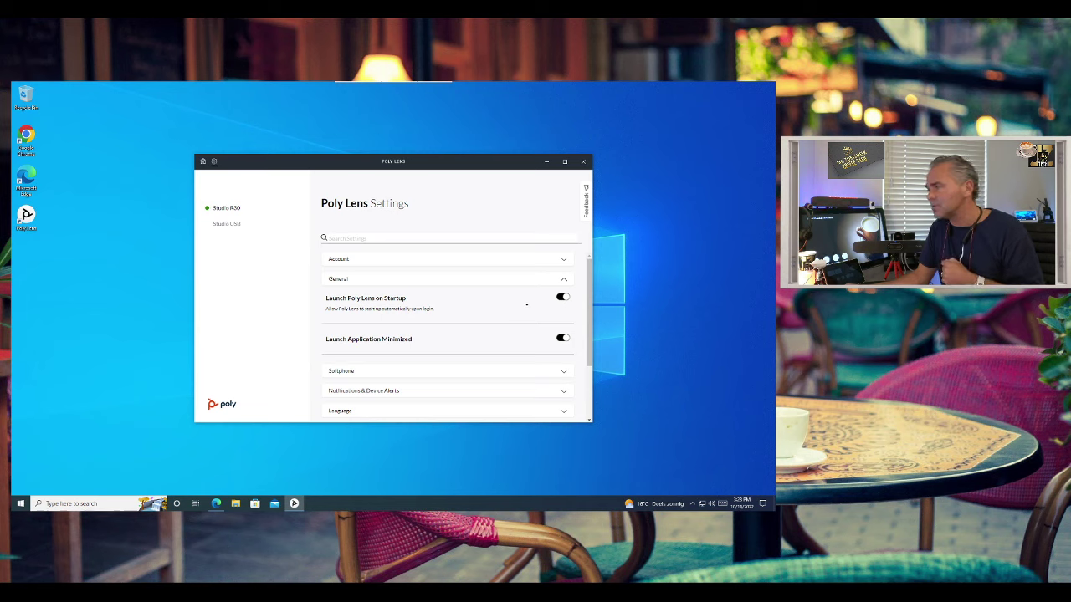
scroll(337, 302, "down", 1)
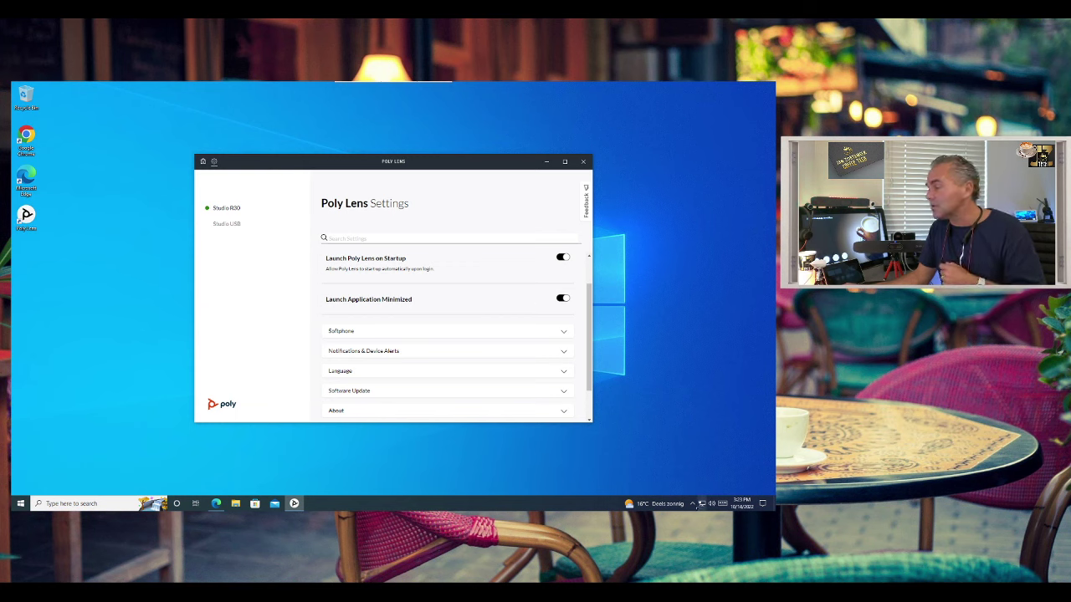
left_click(693, 504)
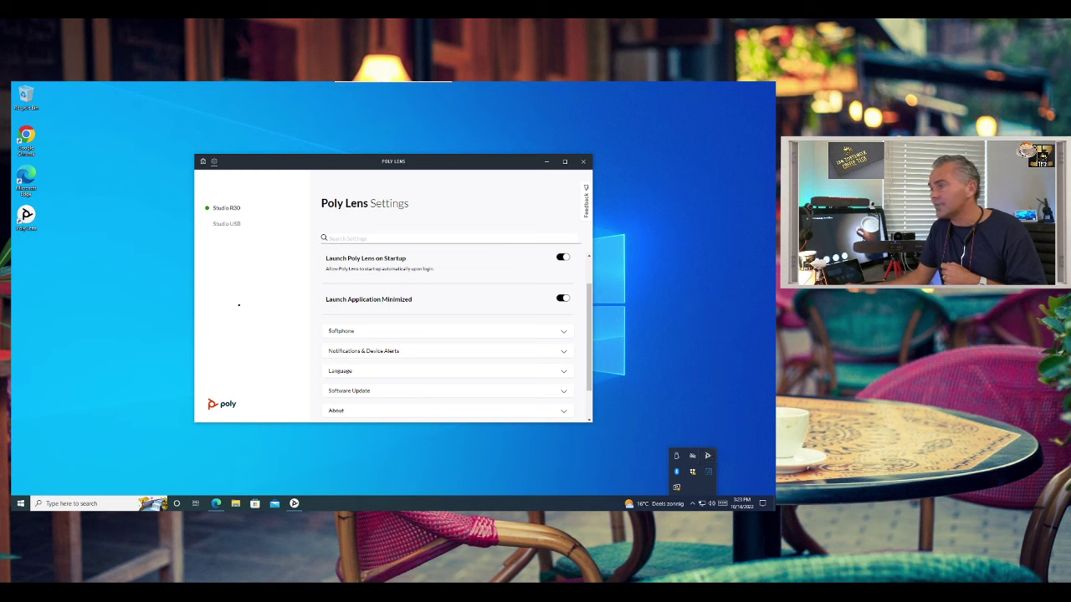
left_click(273, 319)
- Review the Softphone settings and their target softphone choices
left_click(340, 330)
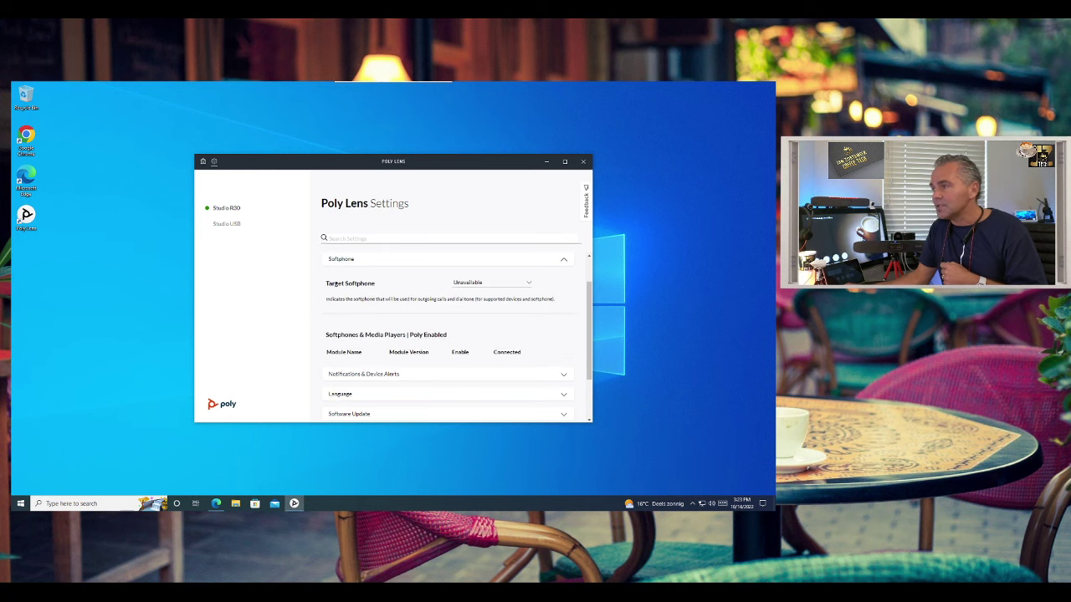
left_click(492, 286)
left_click(472, 288)
scroll(409, 329, "down", 1)
scroll(409, 328, "down", 1)
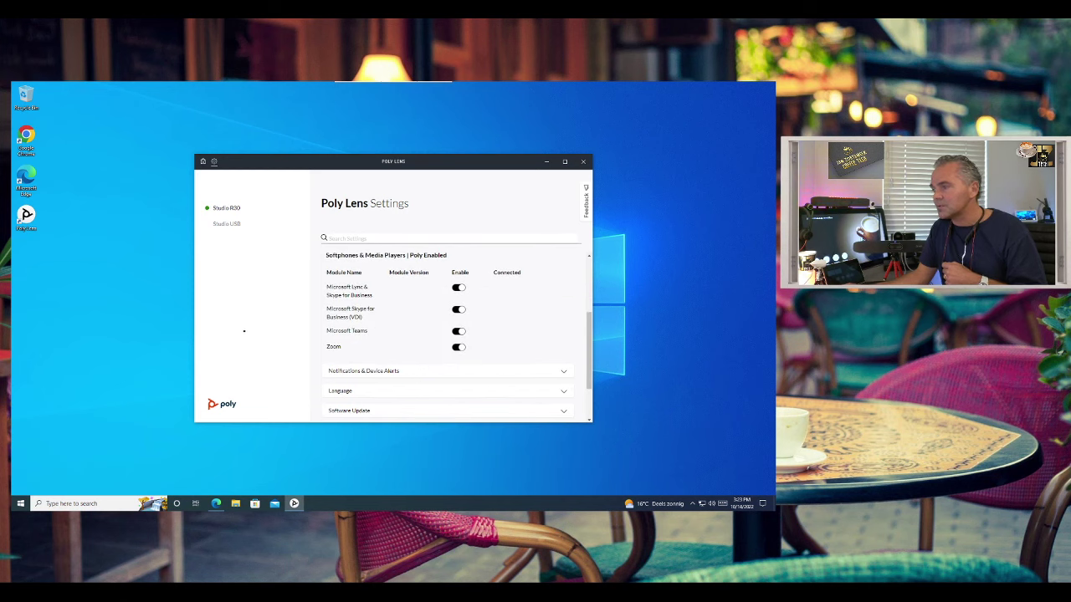
- Look through the Notifications & Device Alerts settings, then collapse them
left_click(363, 370)
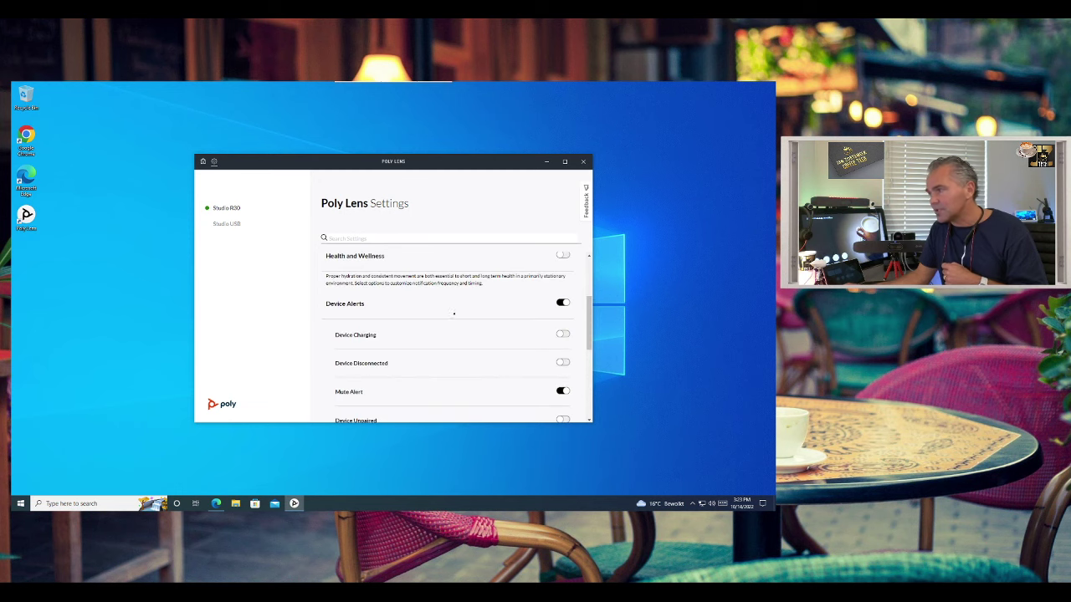
scroll(453, 314, "down", 1)
scroll(432, 301, "up", 1)
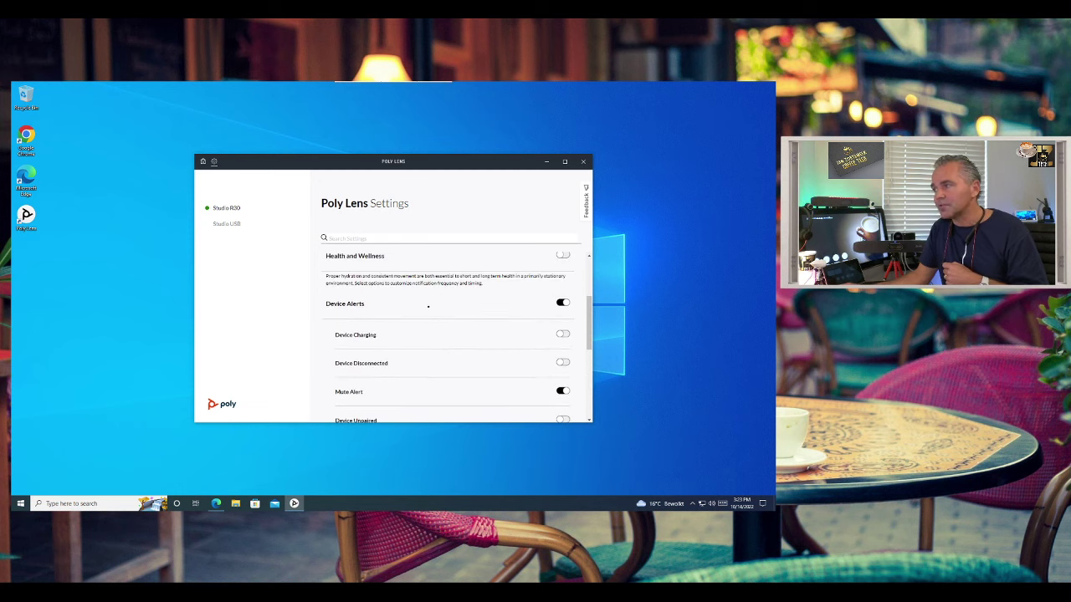
scroll(427, 306, "up", 1)
scroll(424, 306, "down", 2)
scroll(419, 307, "up", 4)
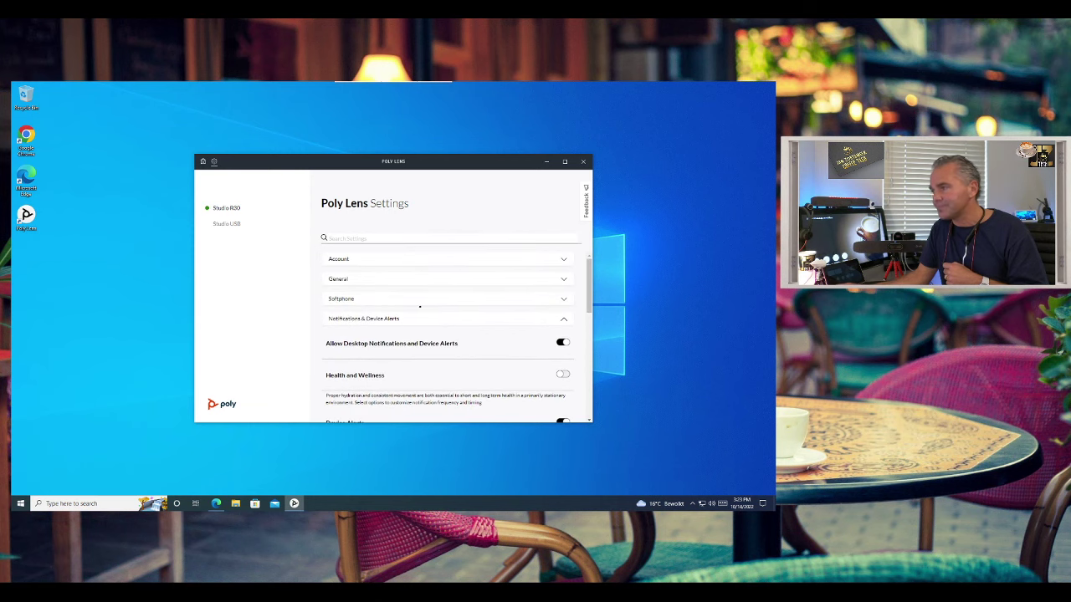
left_click(359, 321)
- Review Language, confirm version 1.1.20 is up to date, and open About
left_click(357, 339)
scroll(361, 338, "down", 1)
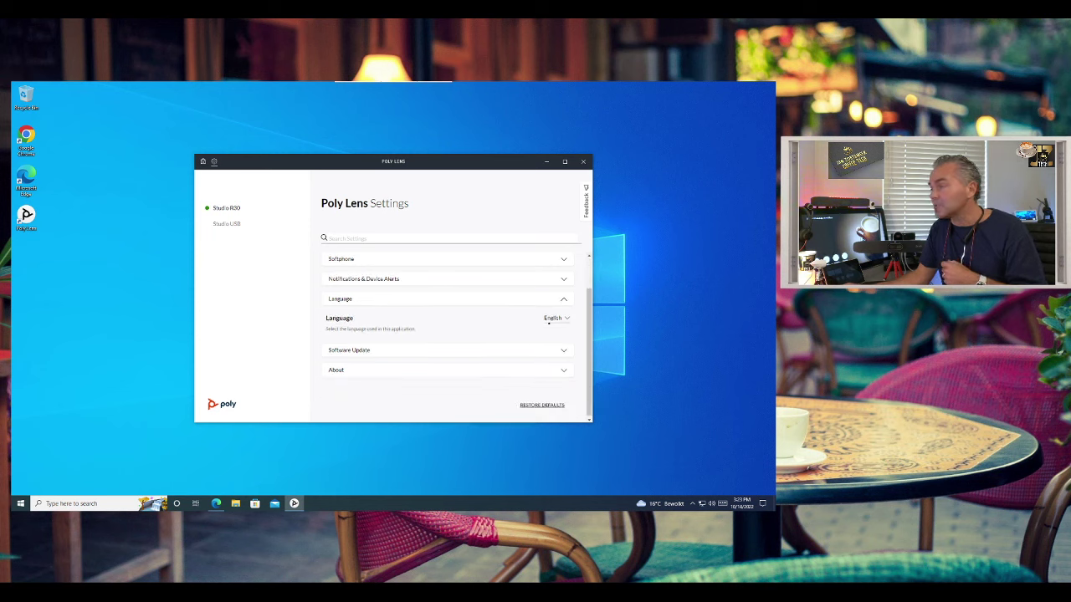
left_click(366, 349)
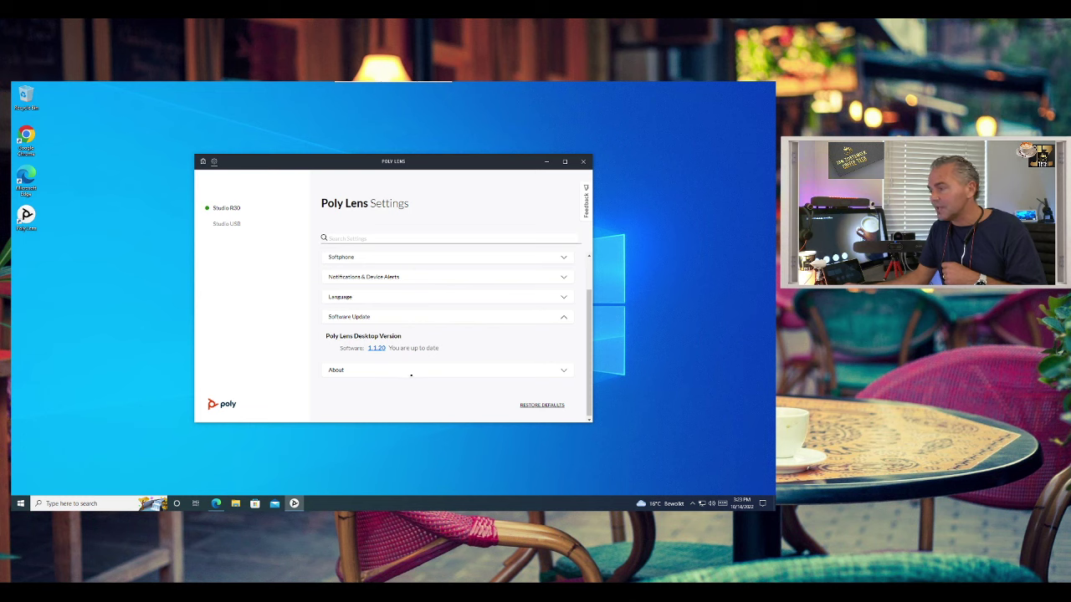
left_click(411, 373)
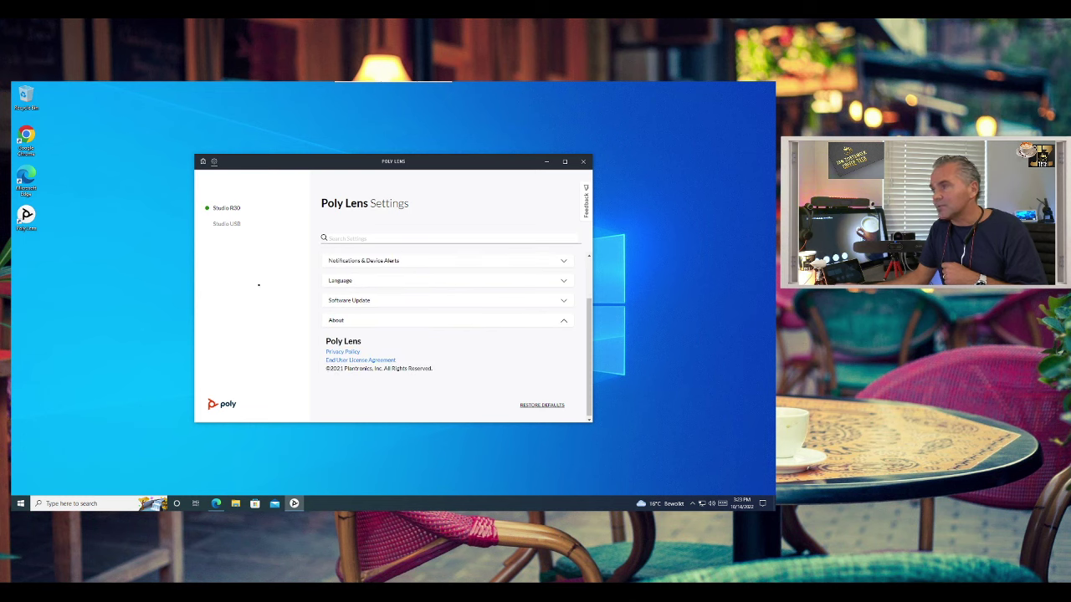
scroll(458, 338, "up", 3)
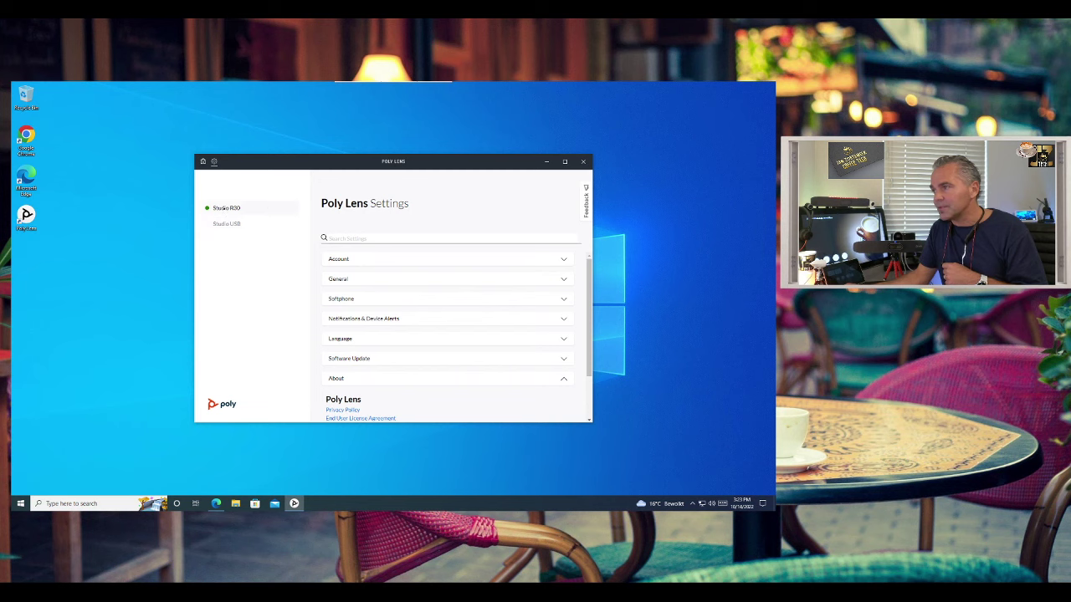
- Go back to the Studio R30, now Not Connected, and choose Delete Device
left_click(225, 207)
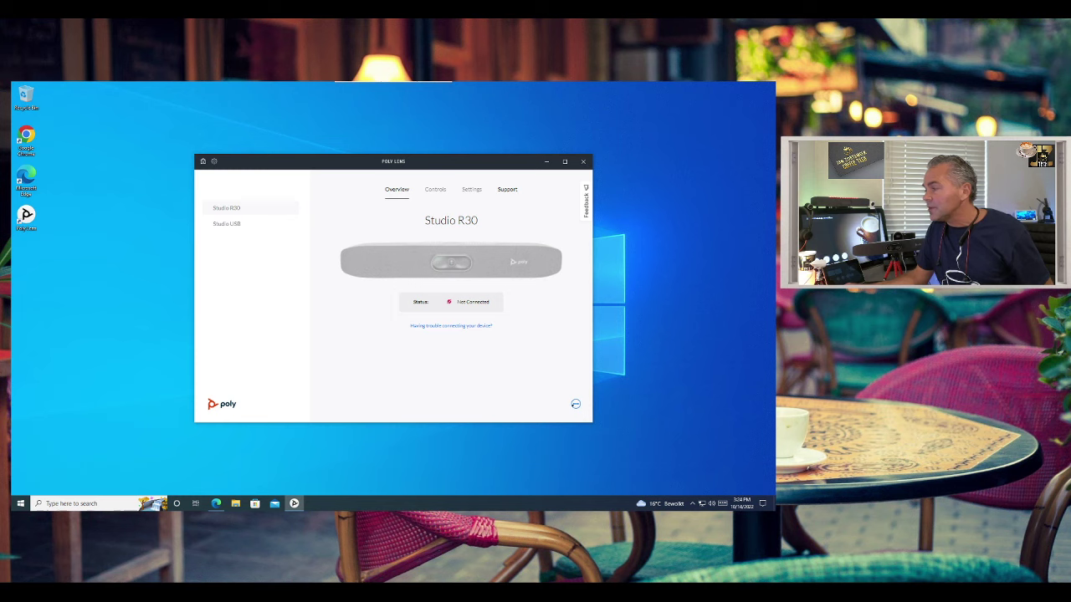
mouse_move(576, 404)
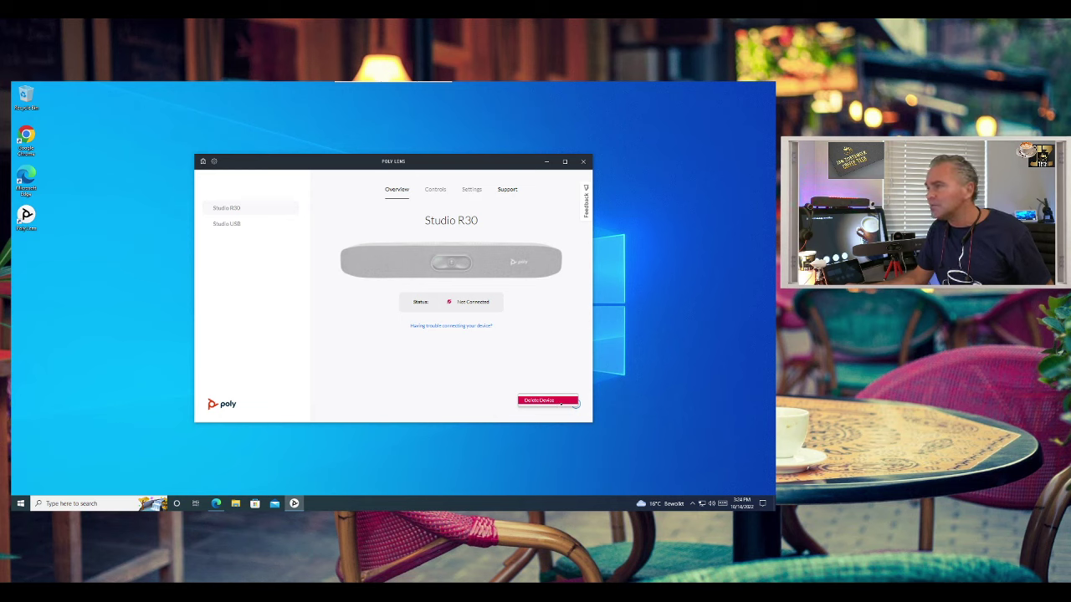
left_click(573, 402)
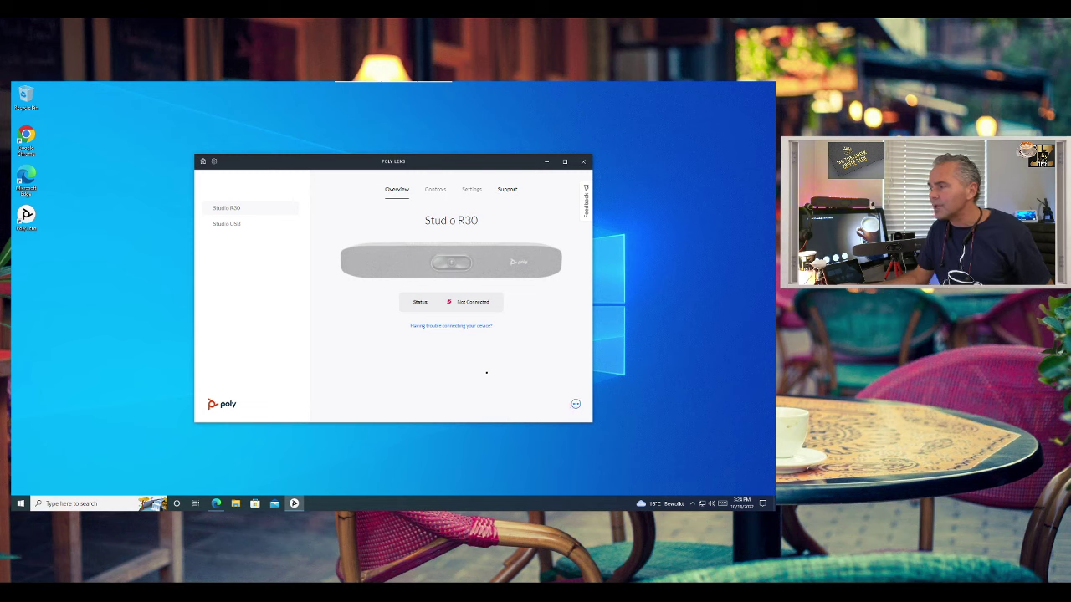